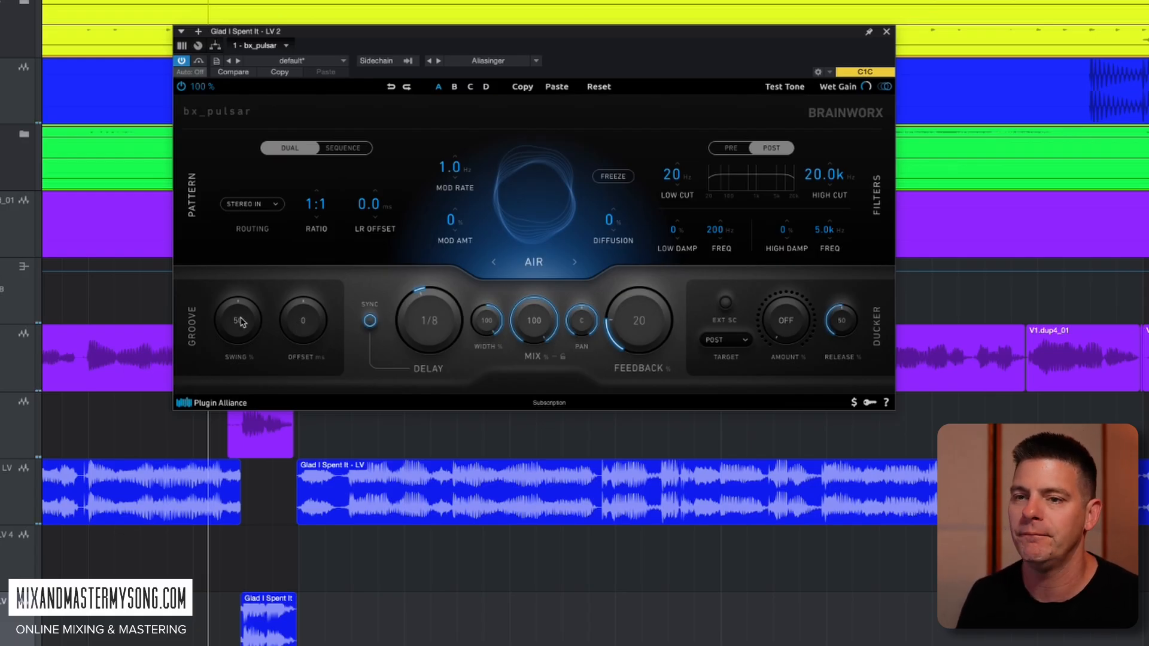
- View the delay's available routing modes
left_click(245, 204)
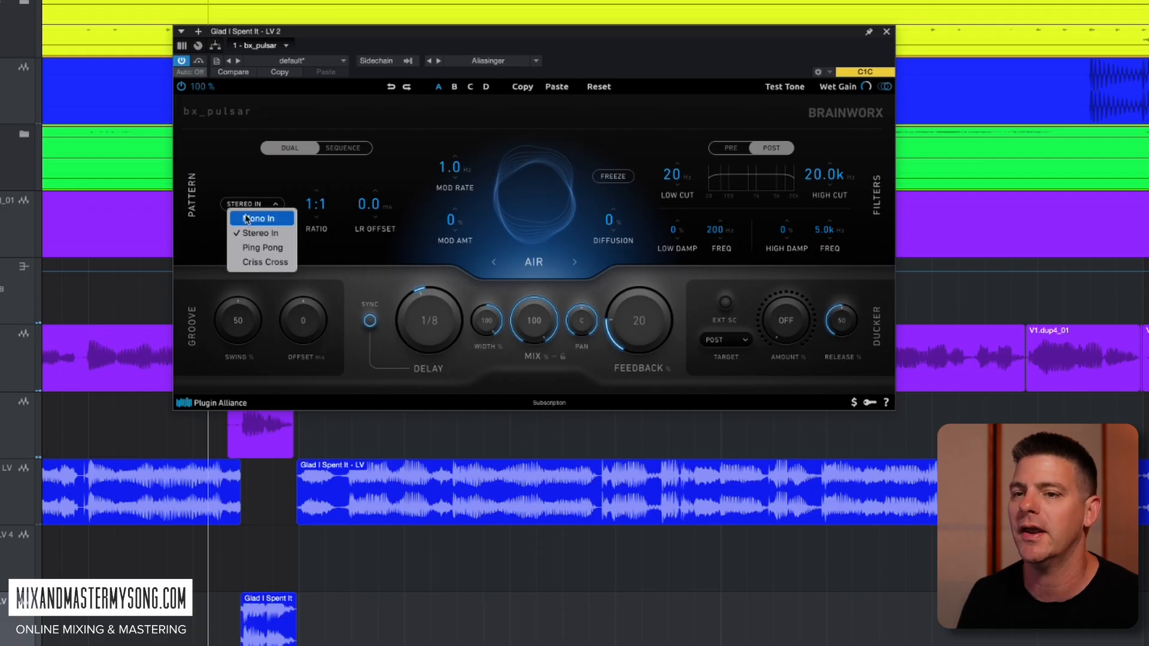
left_click(189, 240)
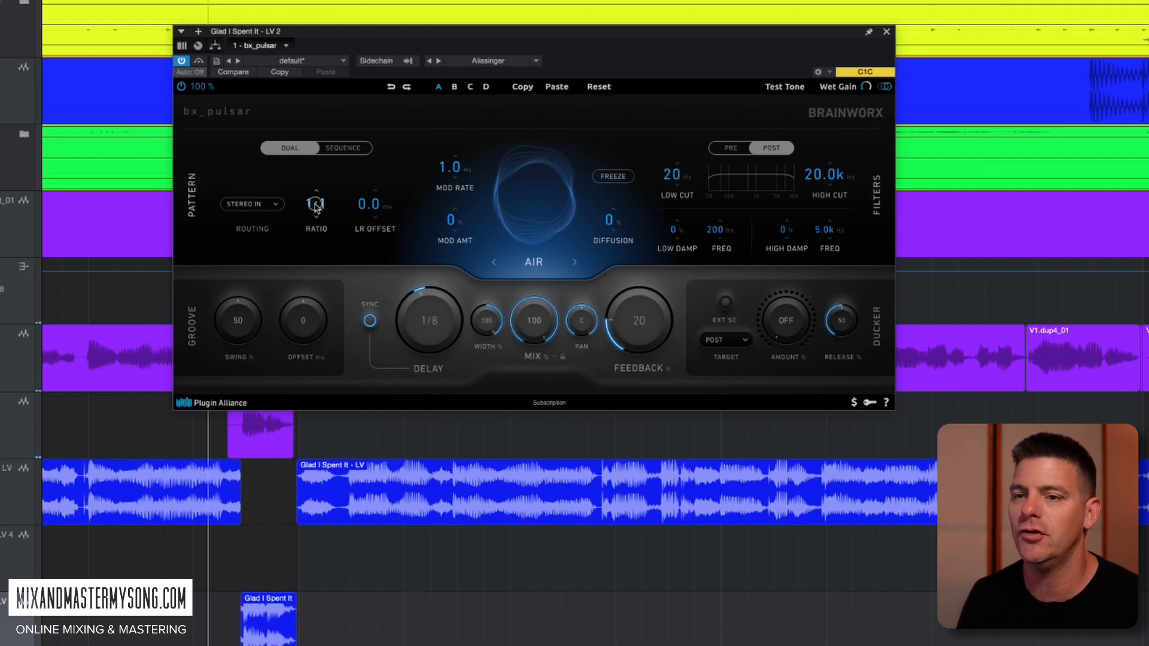
- Audition a 2:3 delay ratio and try a 5.6 ms LR offset, resetting them to 1:1 and 0.0 ms
left_click_drag(318, 200, 322, 205)
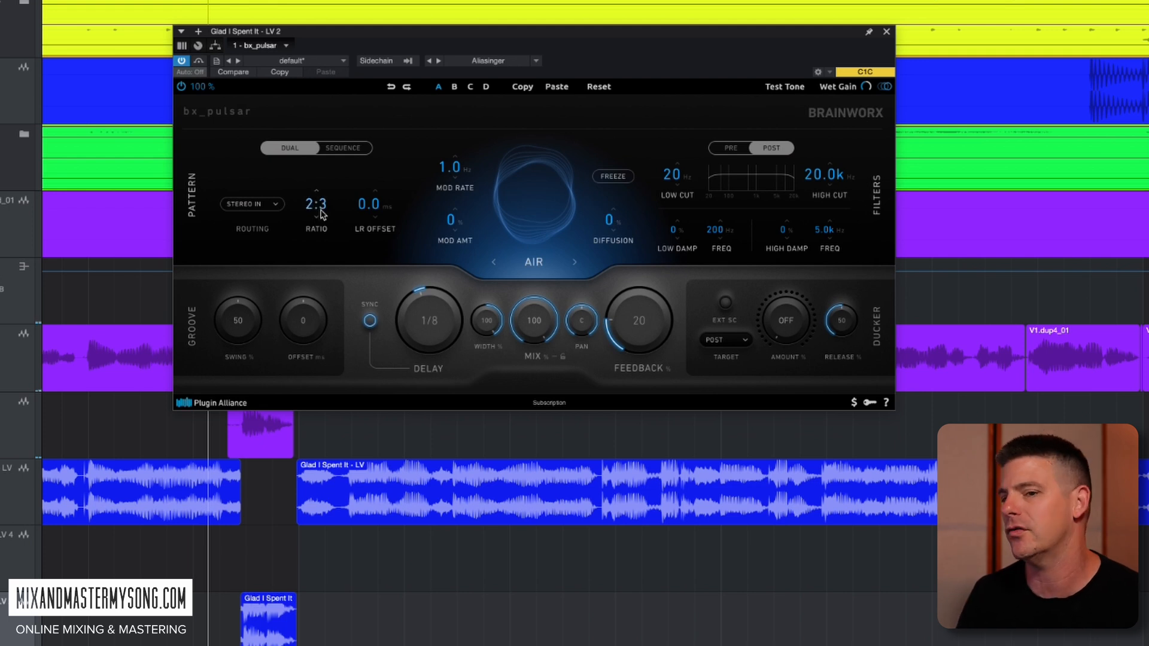
key("space")
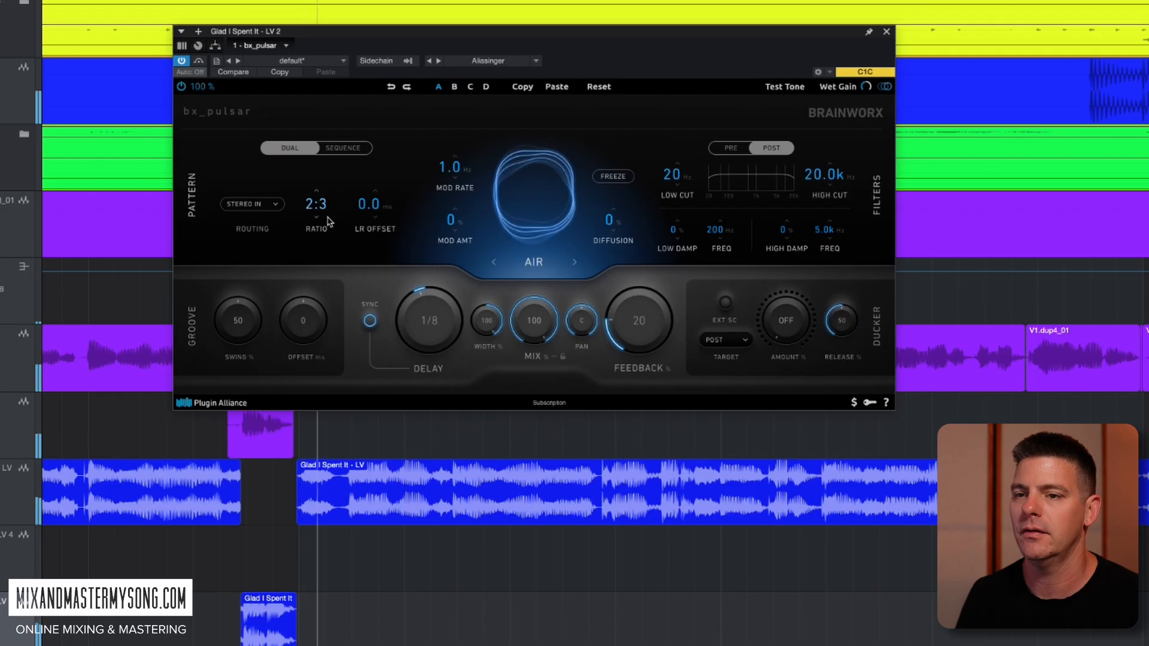
key("space")
left_click_drag(317, 204, 307, 269)
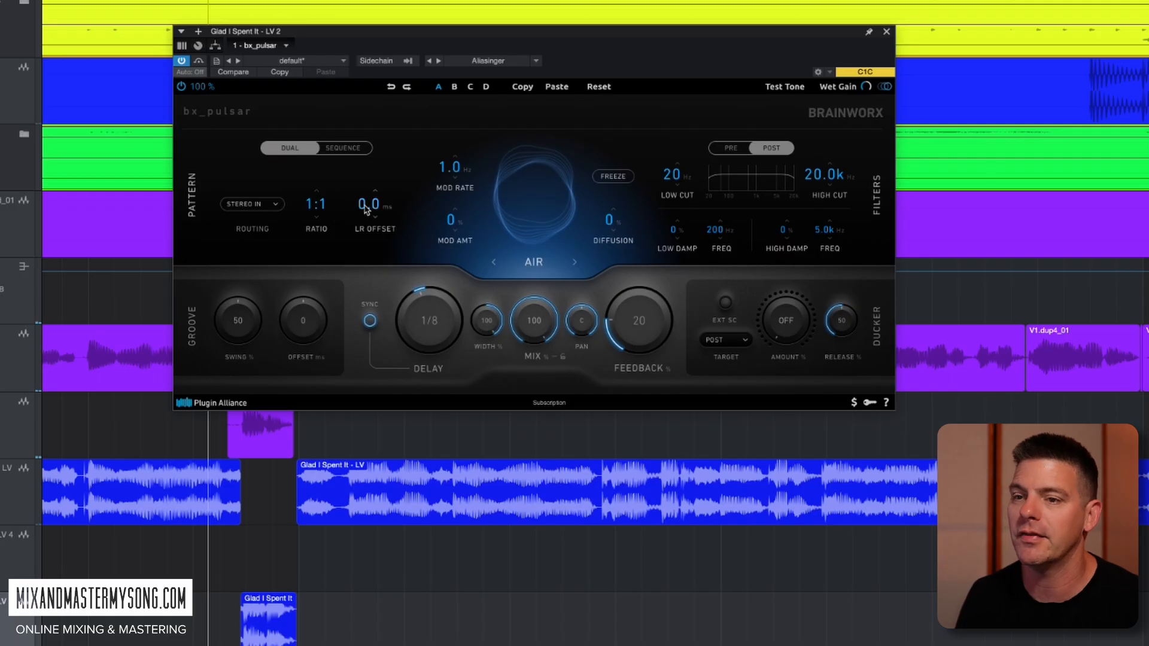
mouse_move(366, 210)
left_mouse_down()
mouse_move(369, 196)
mouse_move(369, 210)
left_mouse_up()
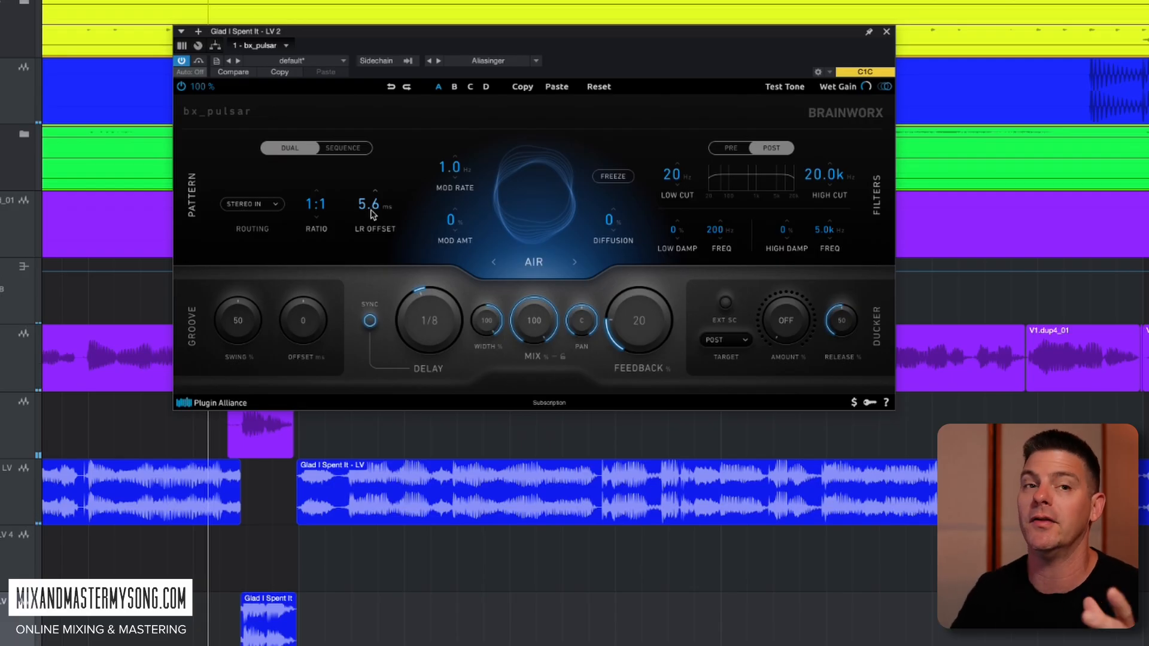
double_click(371, 209)
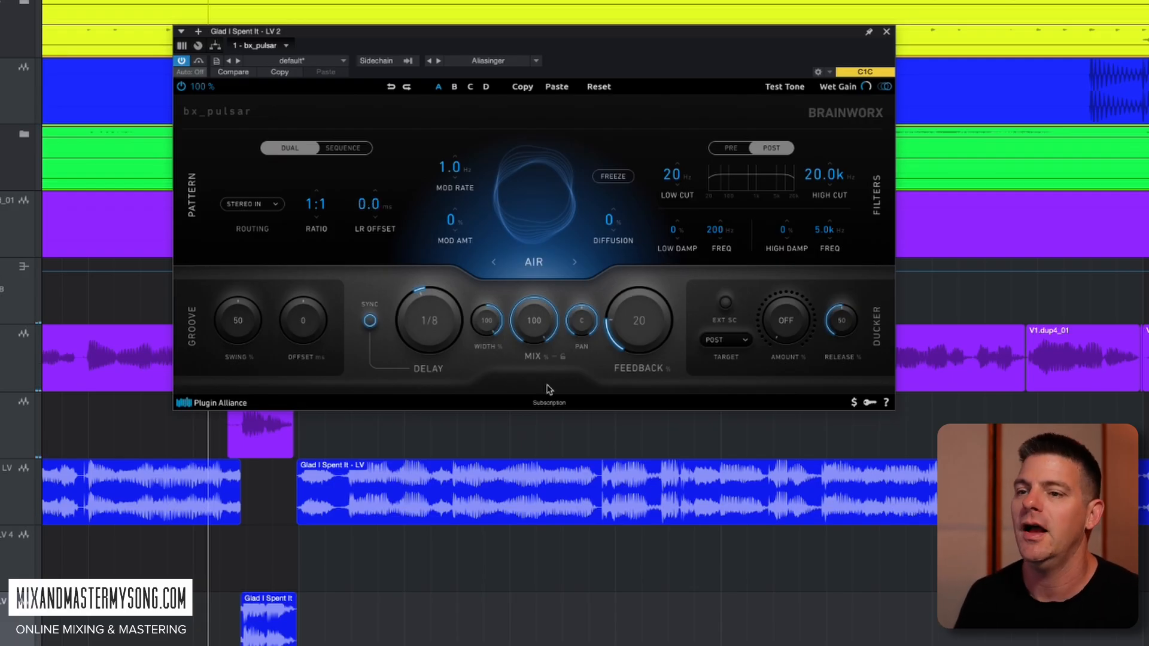
- Switch the delay mode to Magnetic and view its type options
mouse_move(556, 232)
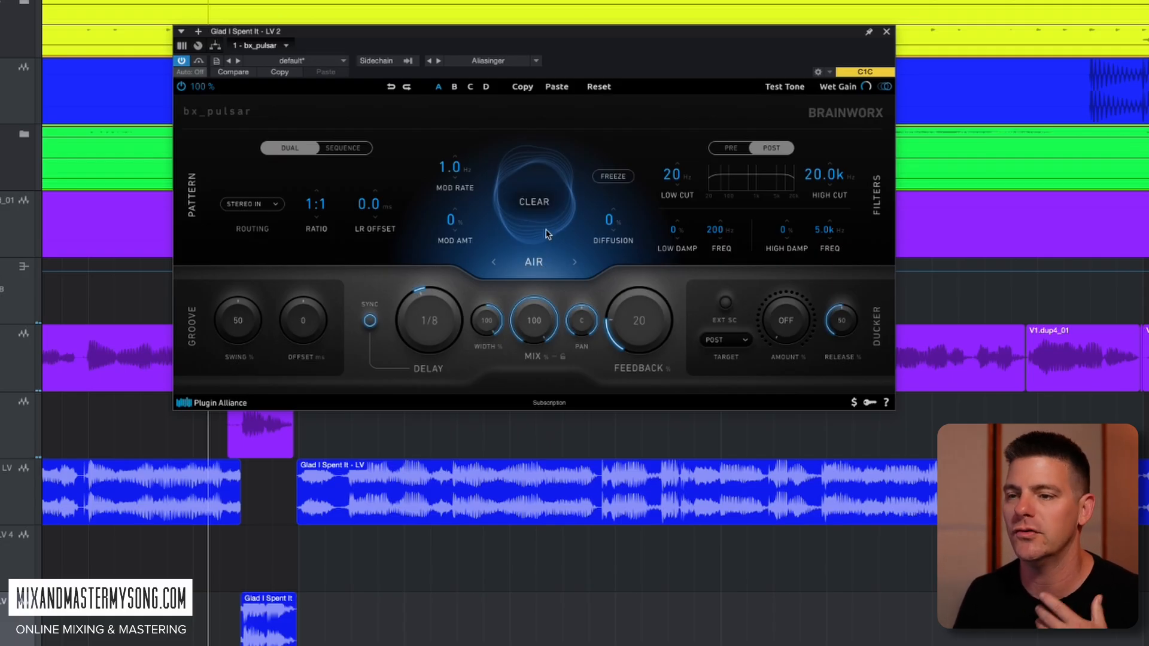
left_click(536, 265)
left_click(539, 297)
left_click(535, 263)
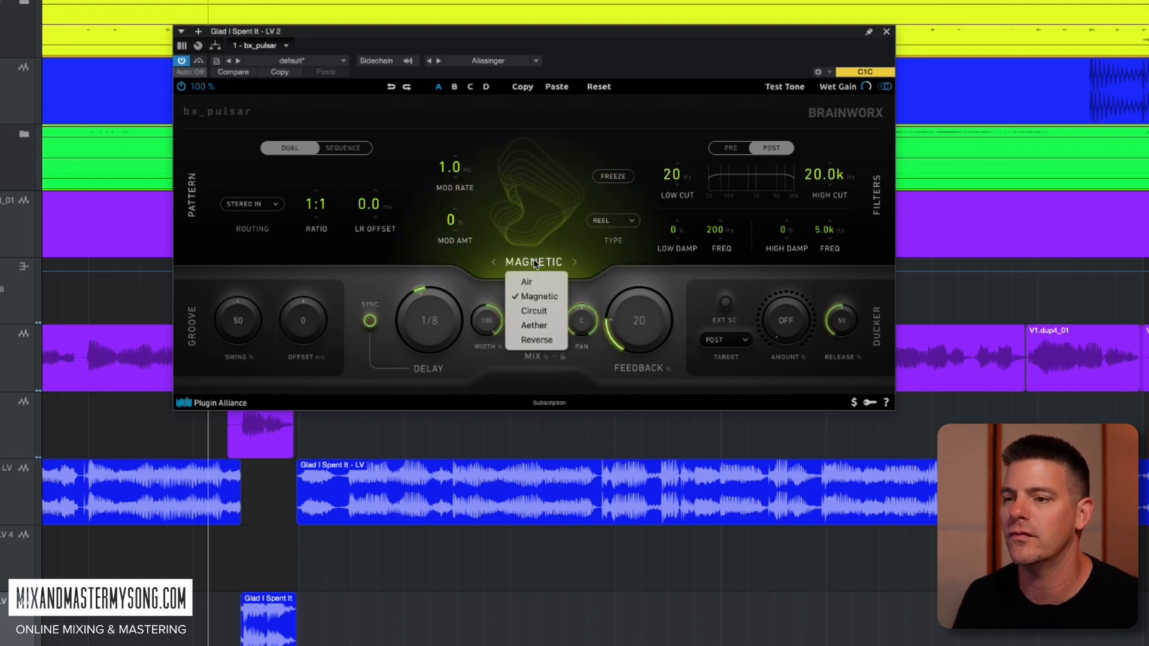
left_click(534, 264)
left_click(633, 222)
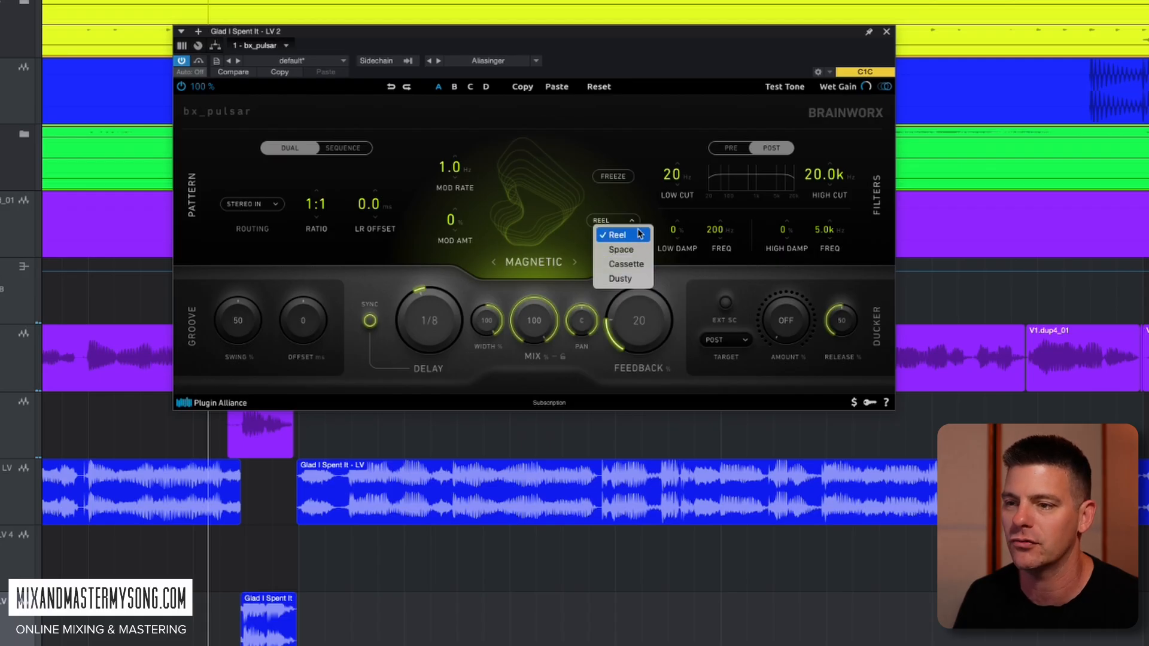
left_click(538, 247)
- Switch the delay mode to Circuit and view its type options
left_click(538, 260)
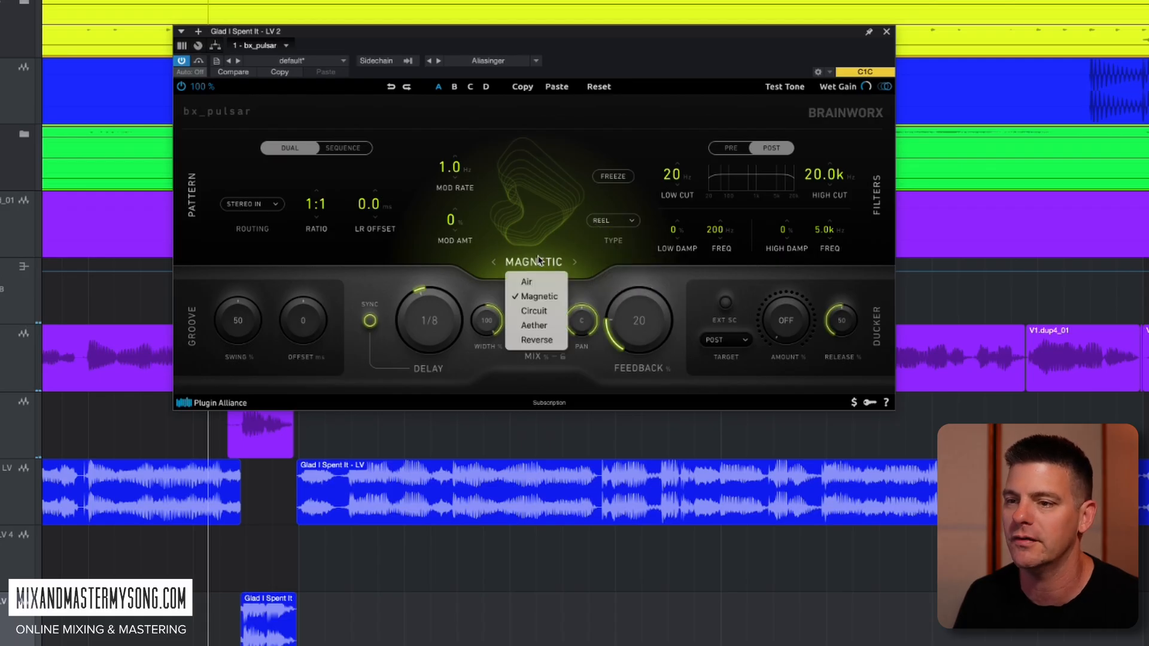
left_click(542, 312)
left_click(629, 221)
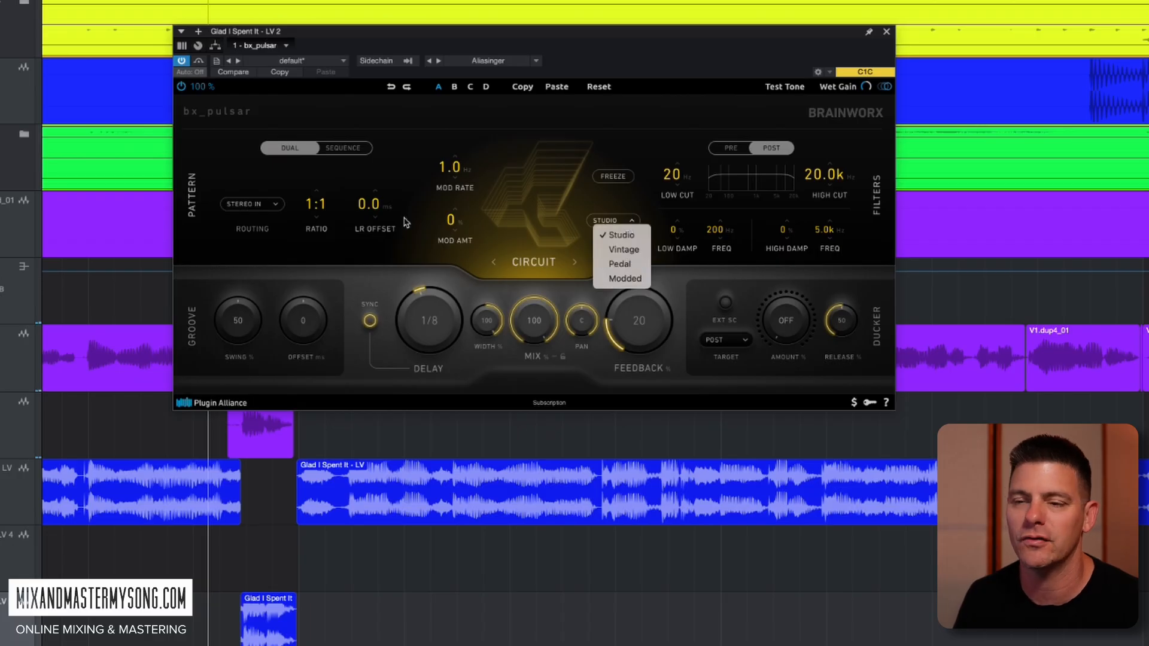
- Switch the delay mode to Aether and audition it on the vocal throw
left_click(533, 262)
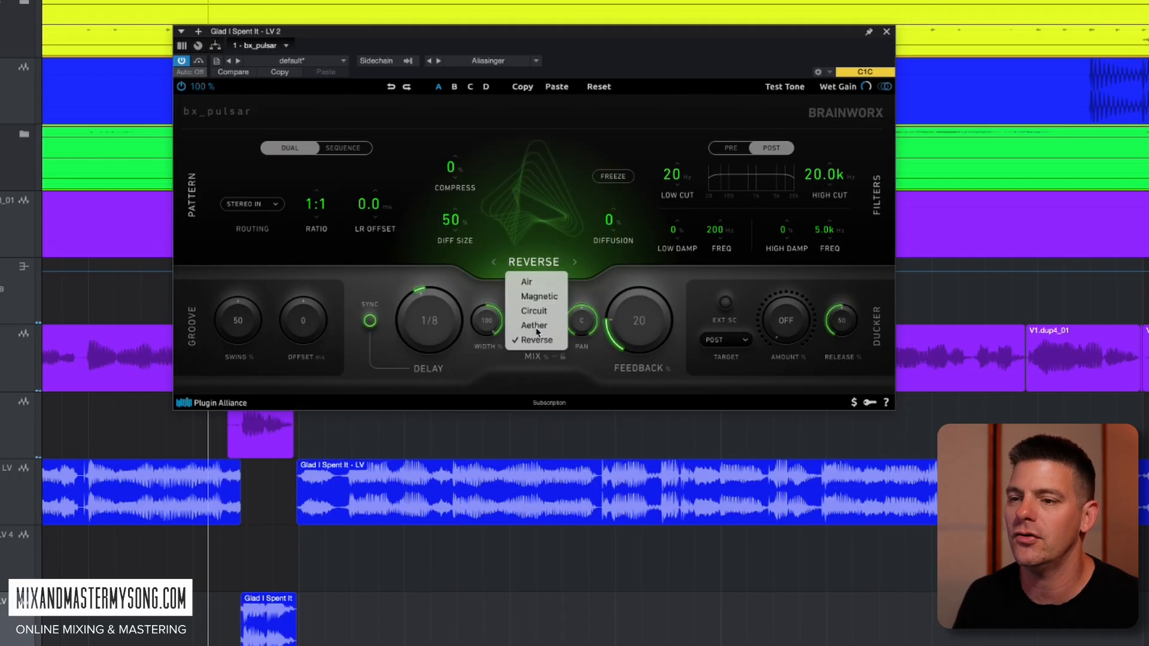
left_click(534, 325)
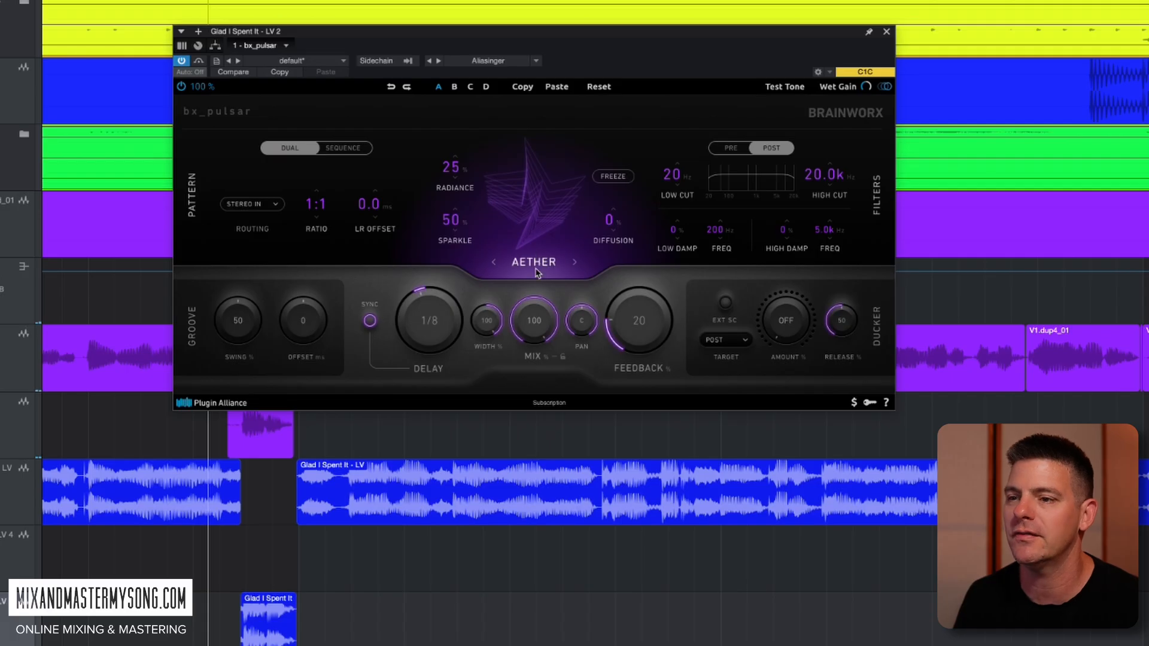
key("space")
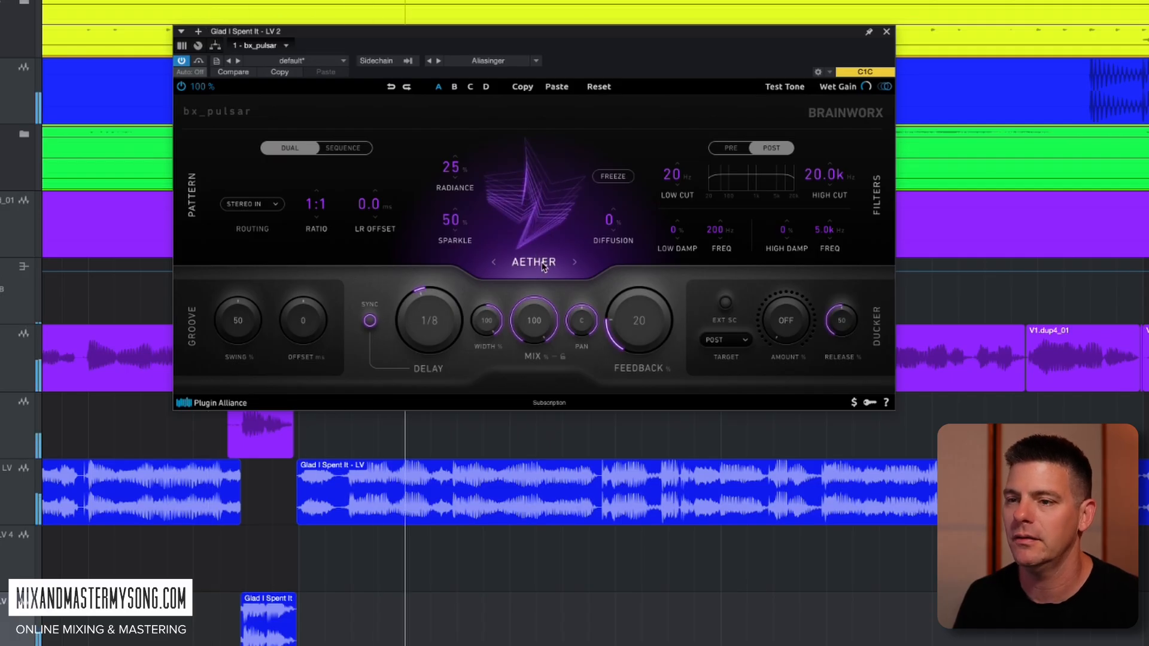
key("space")
- Switch the delay mode to Reverse, audition it, and return to the Air mode
left_click(542, 264)
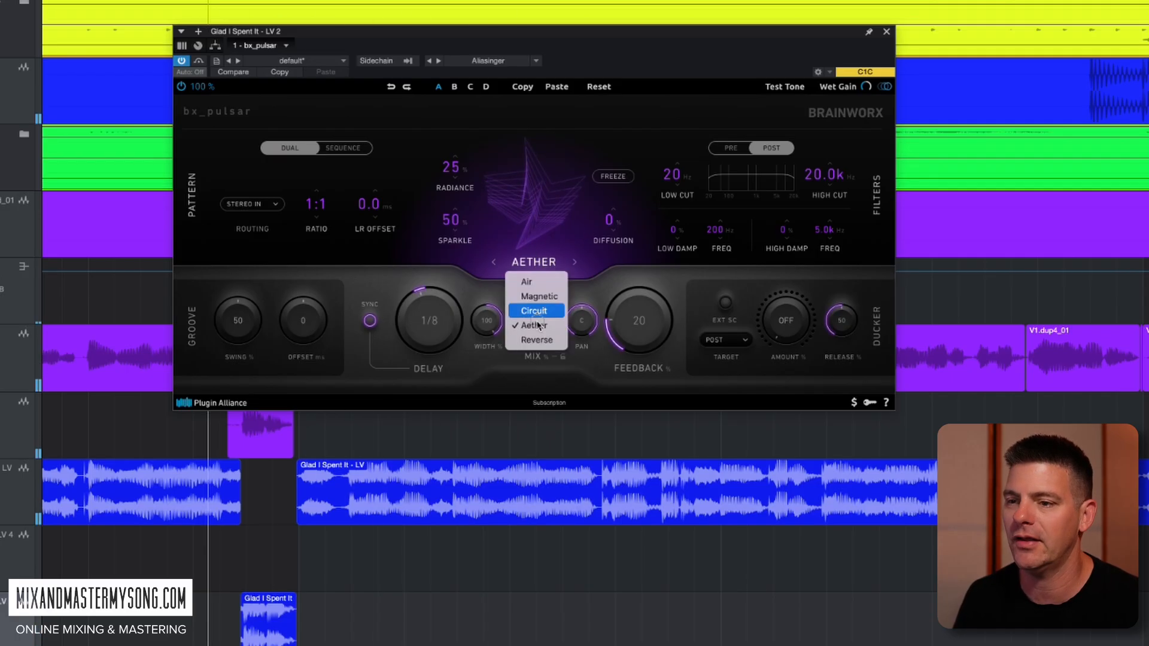
key("Return")
key("space")
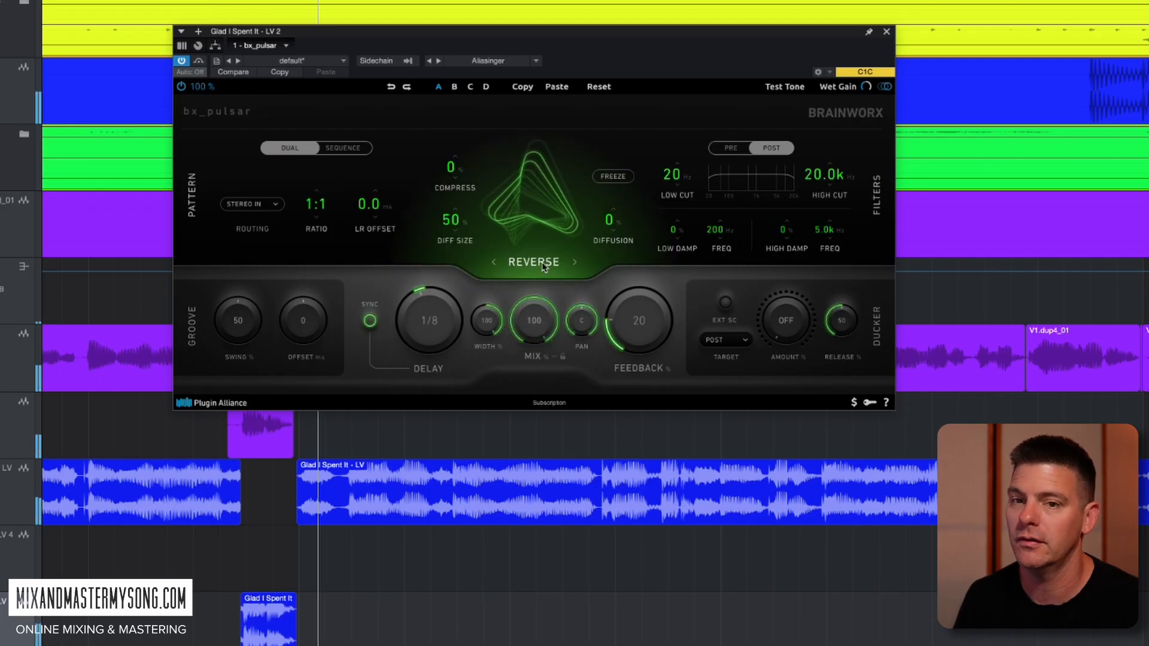
key("space")
left_click(543, 265)
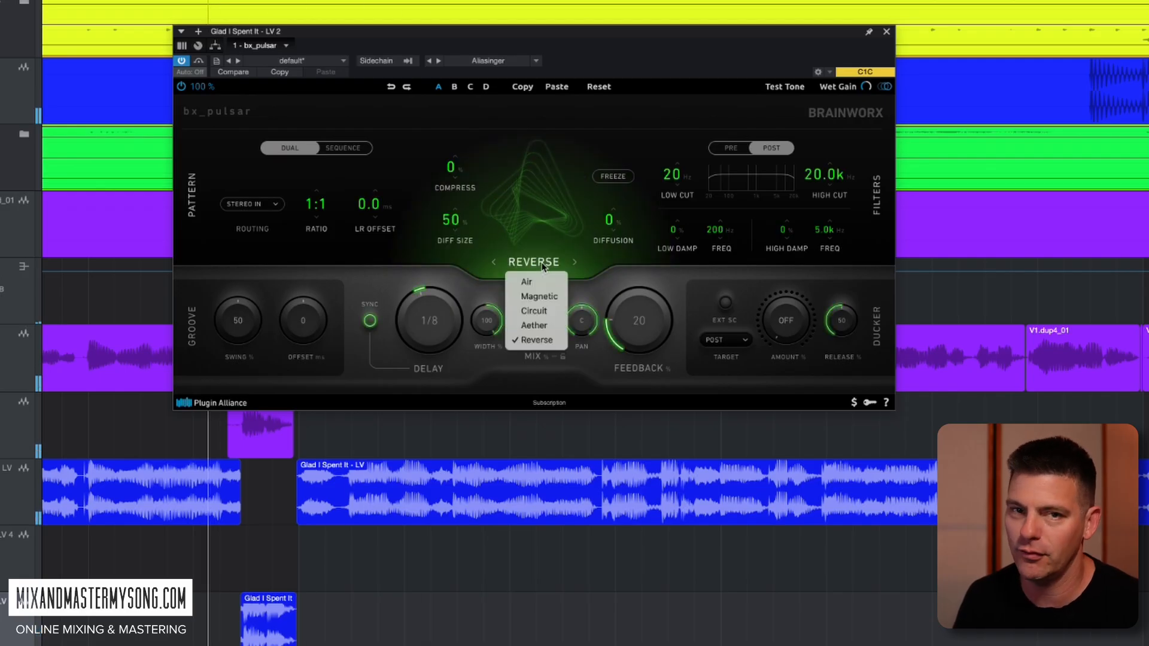
left_click(538, 282)
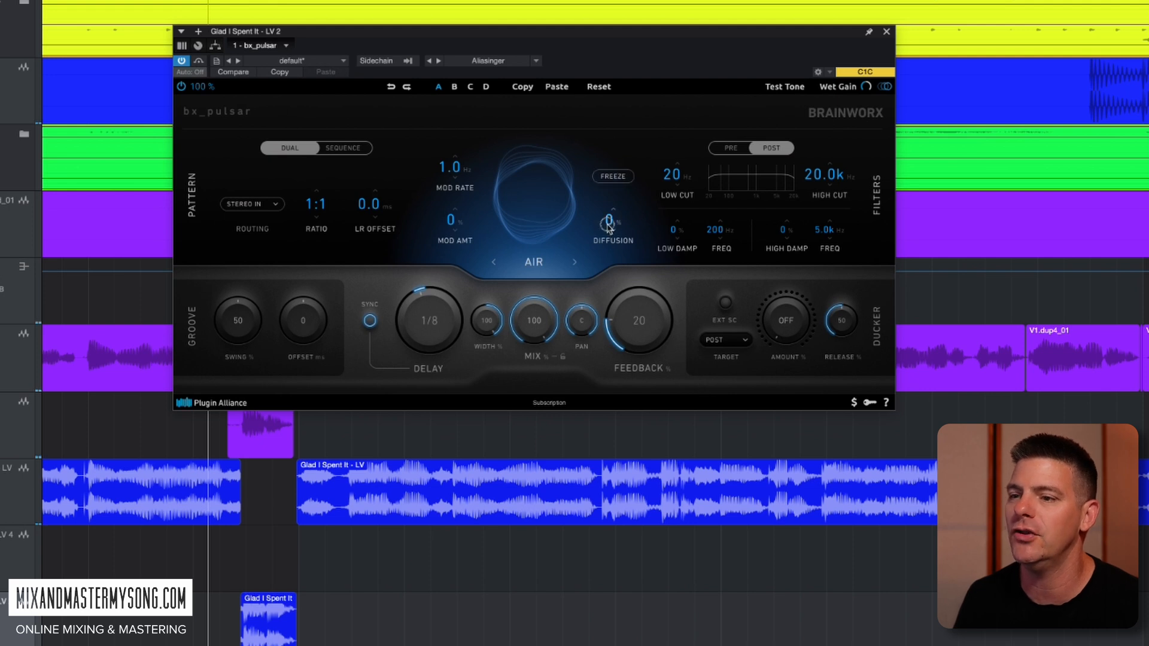
- Audition the Air delay with diffusion at 10%, and reset the diffusion to 0%
left_click_drag(609, 226, 609, 216)
key("space")
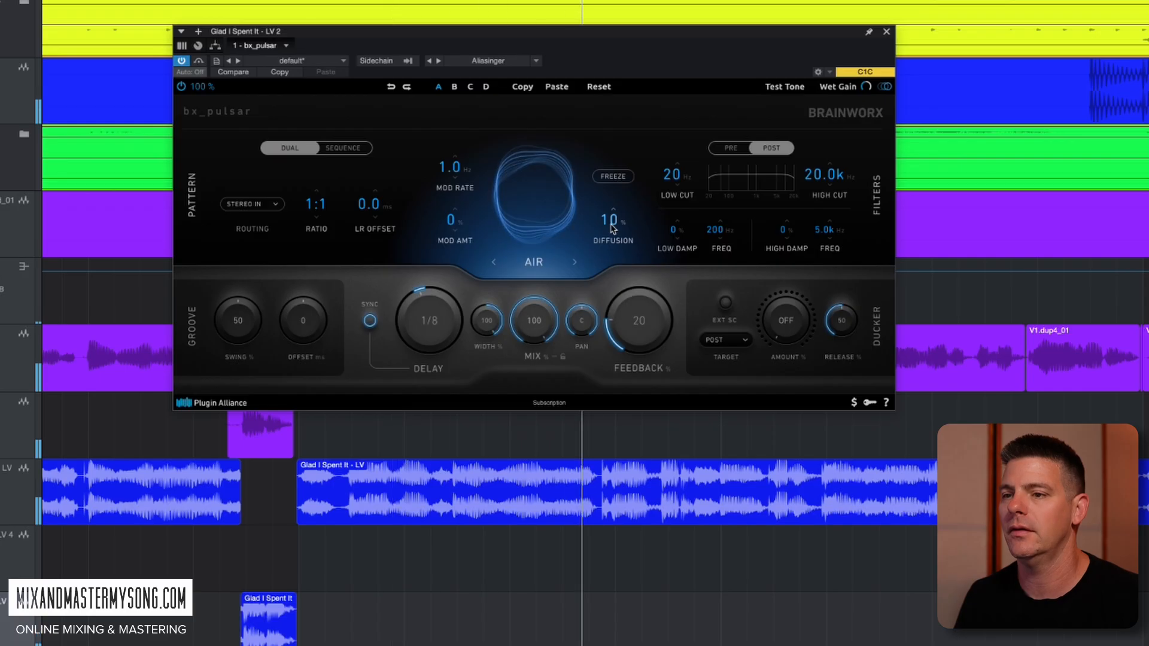
key("space")
left_click_drag(611, 228, 603, 240)
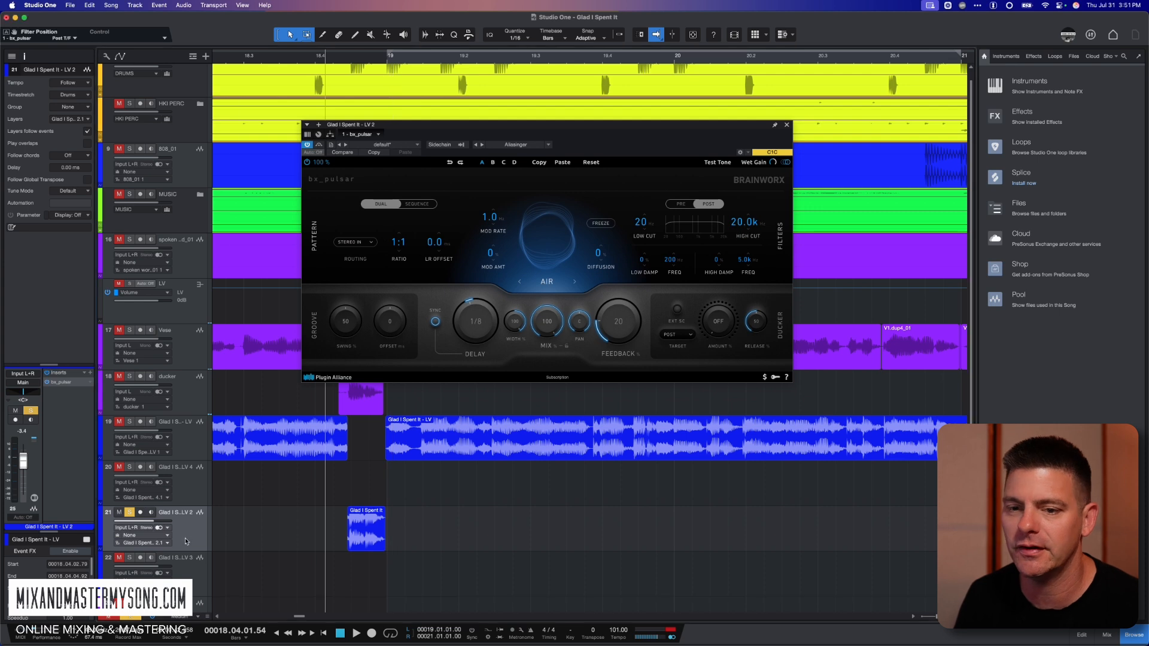
- Place the playback cursor at bar 18, beat 3 and turn off solo on the Glad I Spent It - LV 2 track
left_click(255, 521)
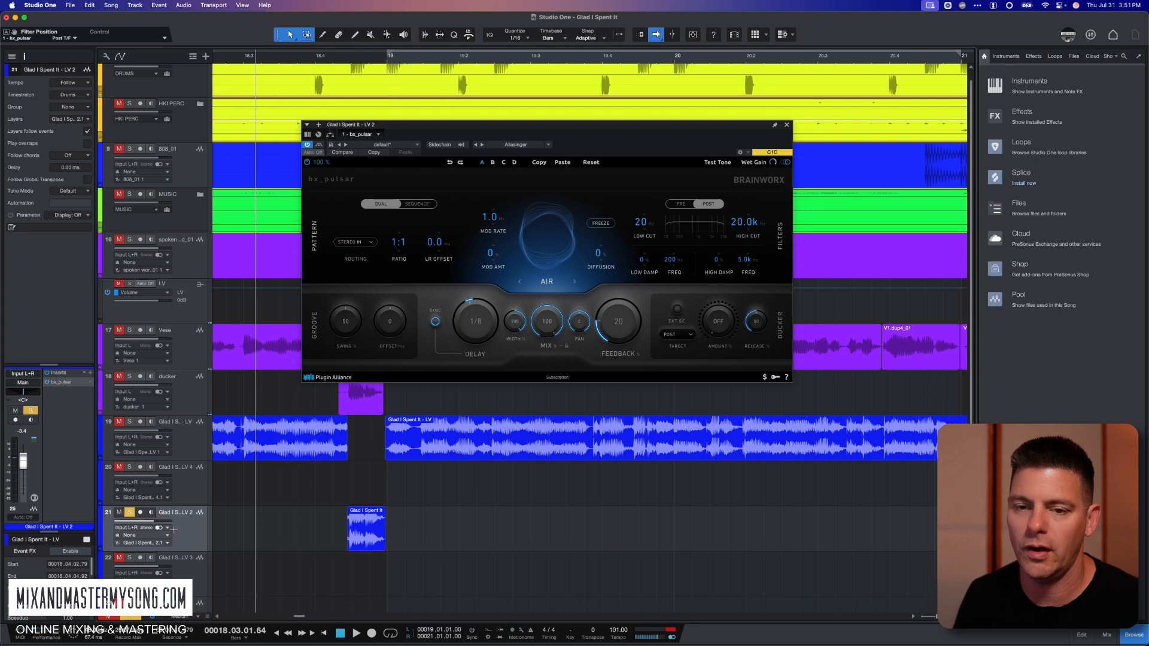
left_click(129, 513)
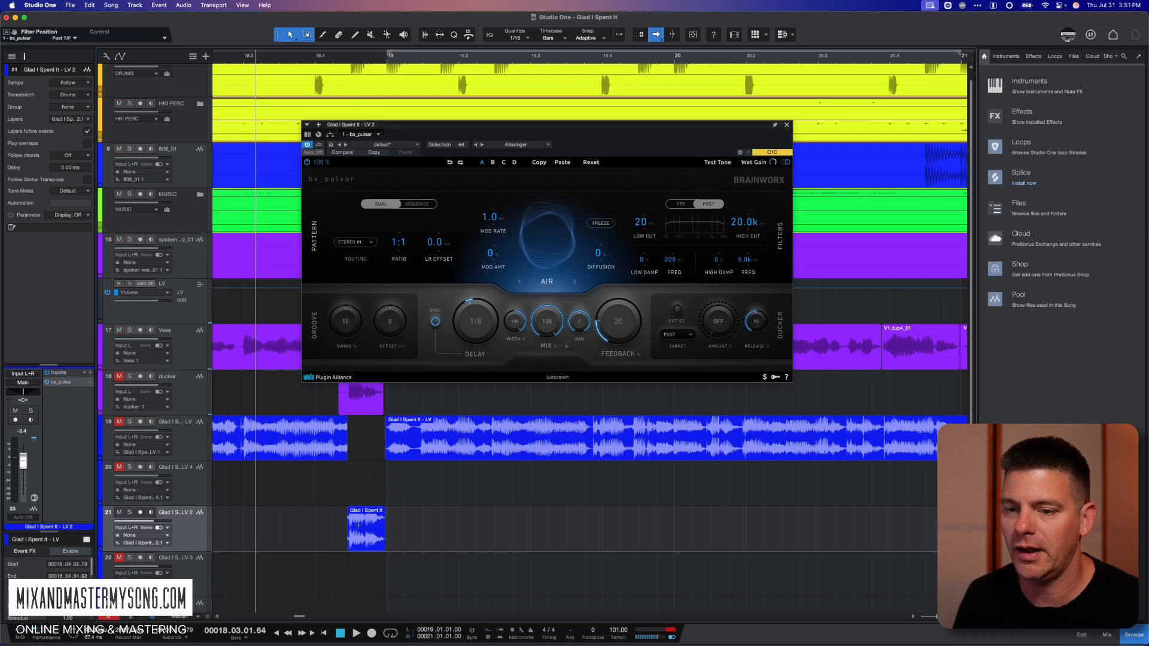
key("w")
key("w")
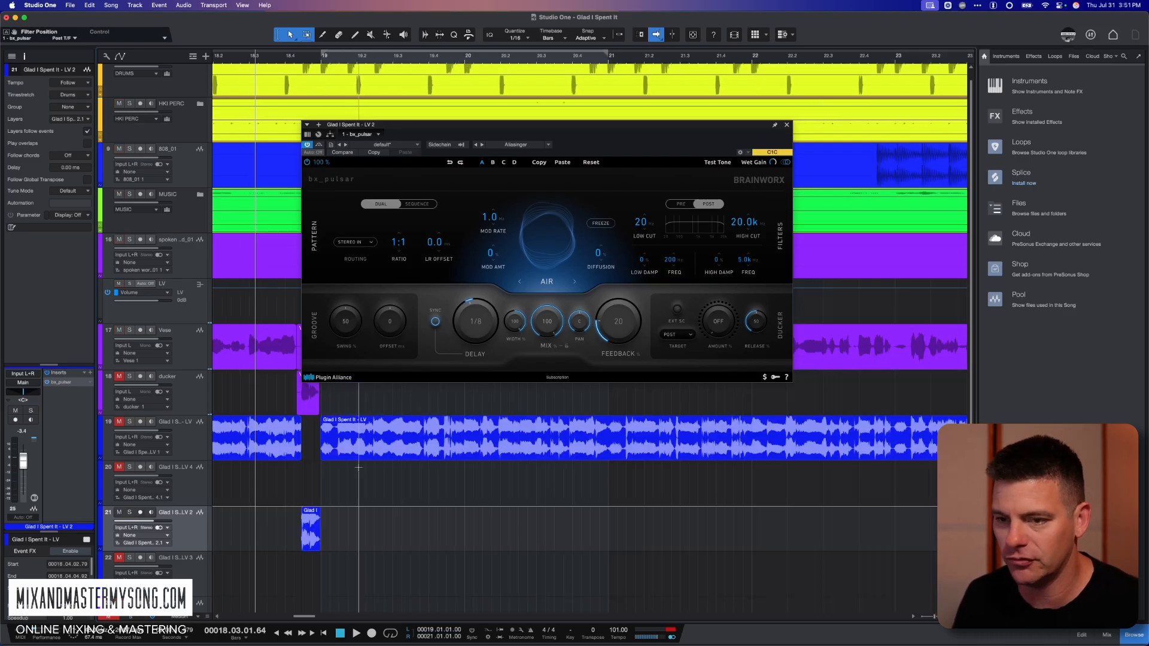
- Close the delay plug-in window and play the passage from about bar 18, beat 3 to hear the Air delay in the full mix
left_click(786, 125)
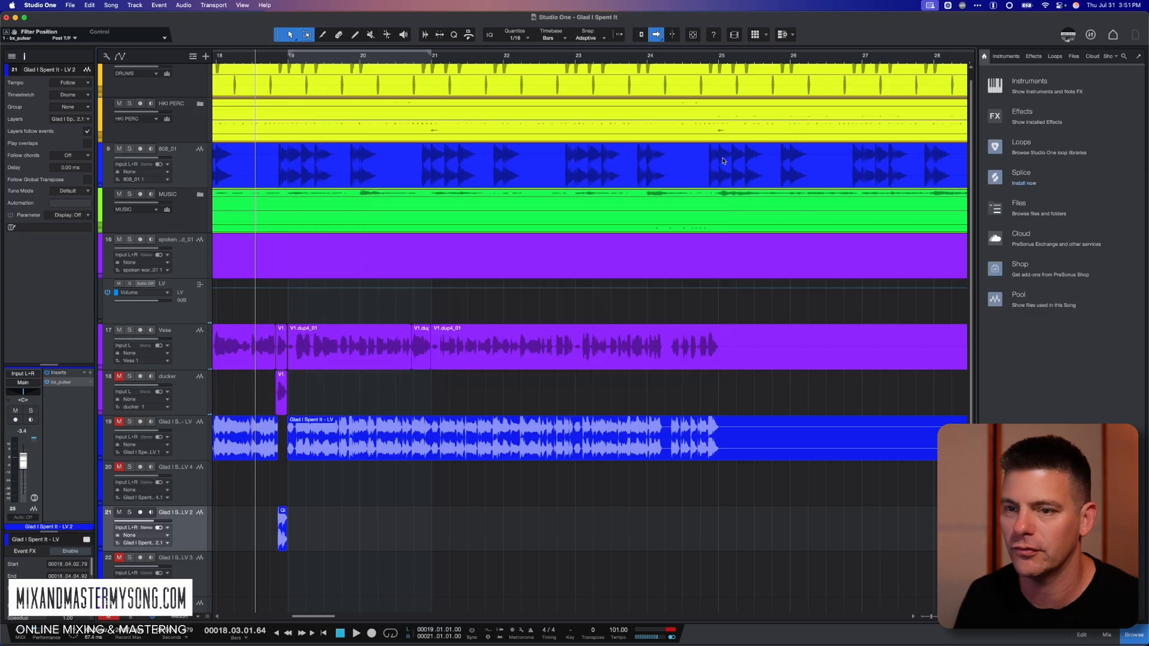
key("w")
key("w")
key("w")
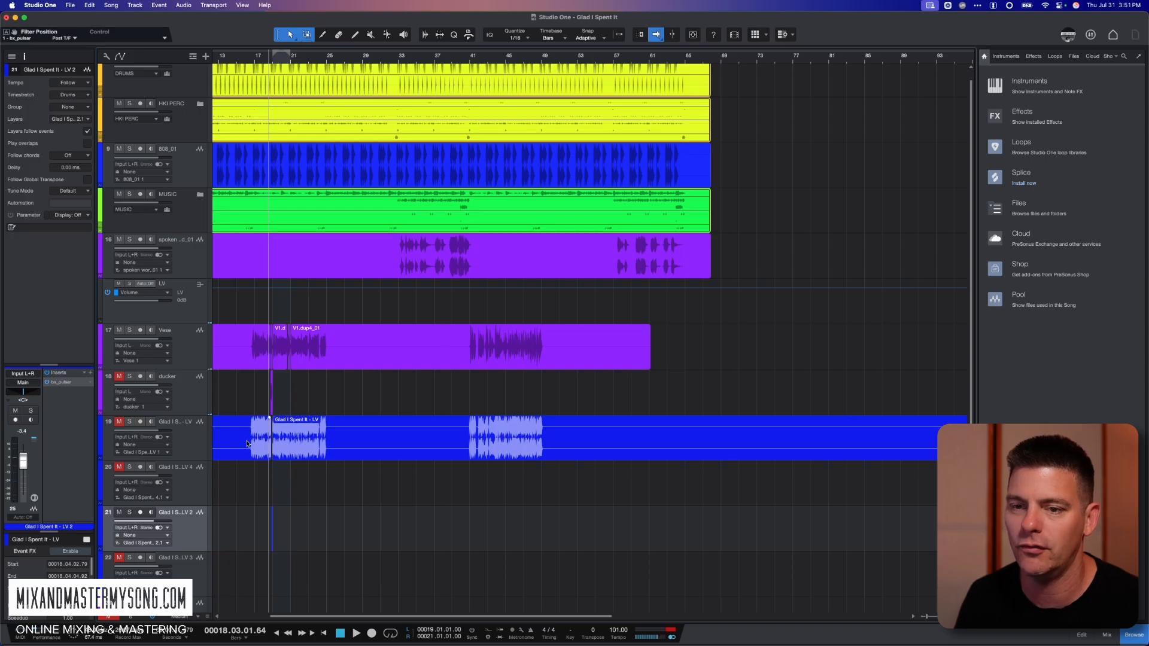
key("e")
key("e")
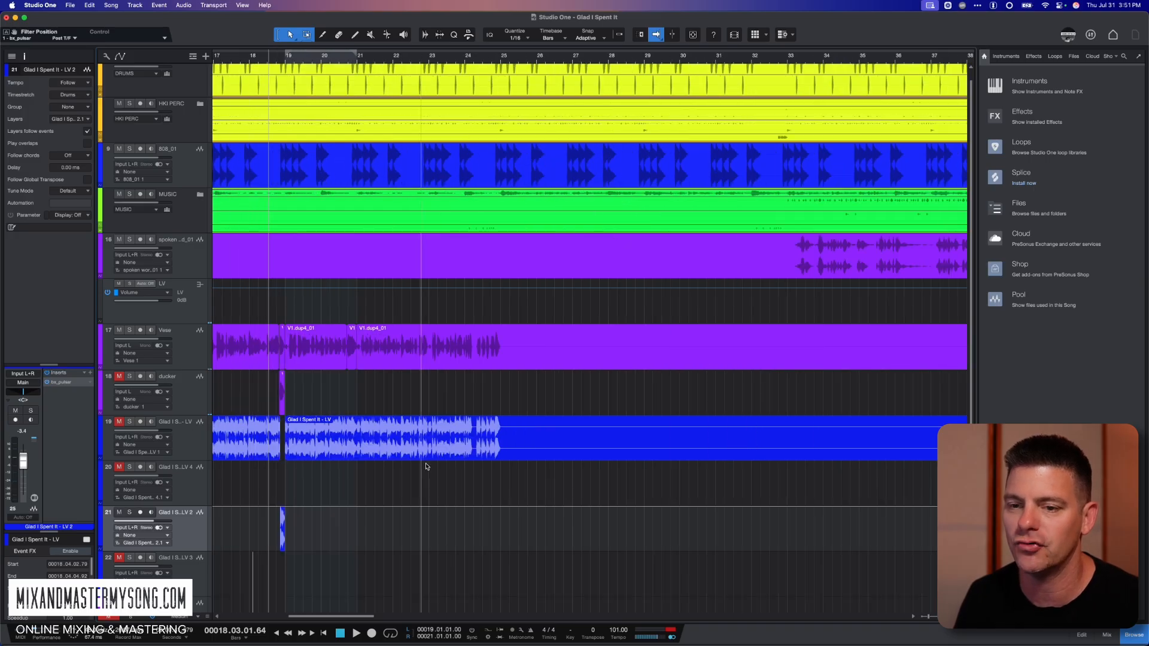
key("e")
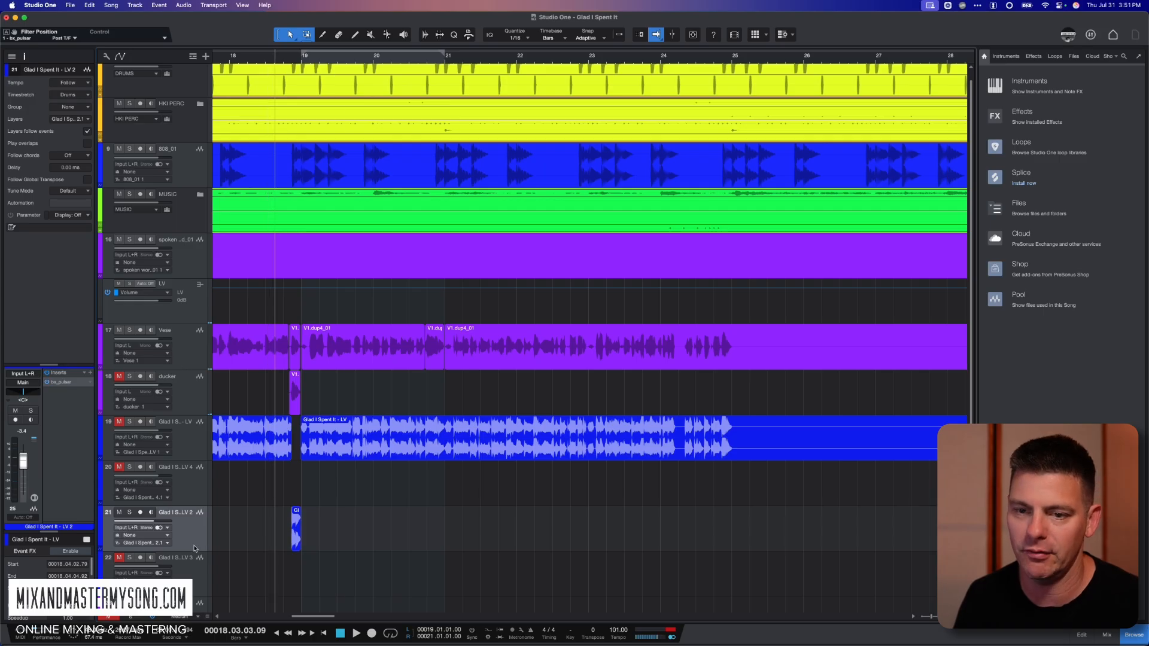
key("space")
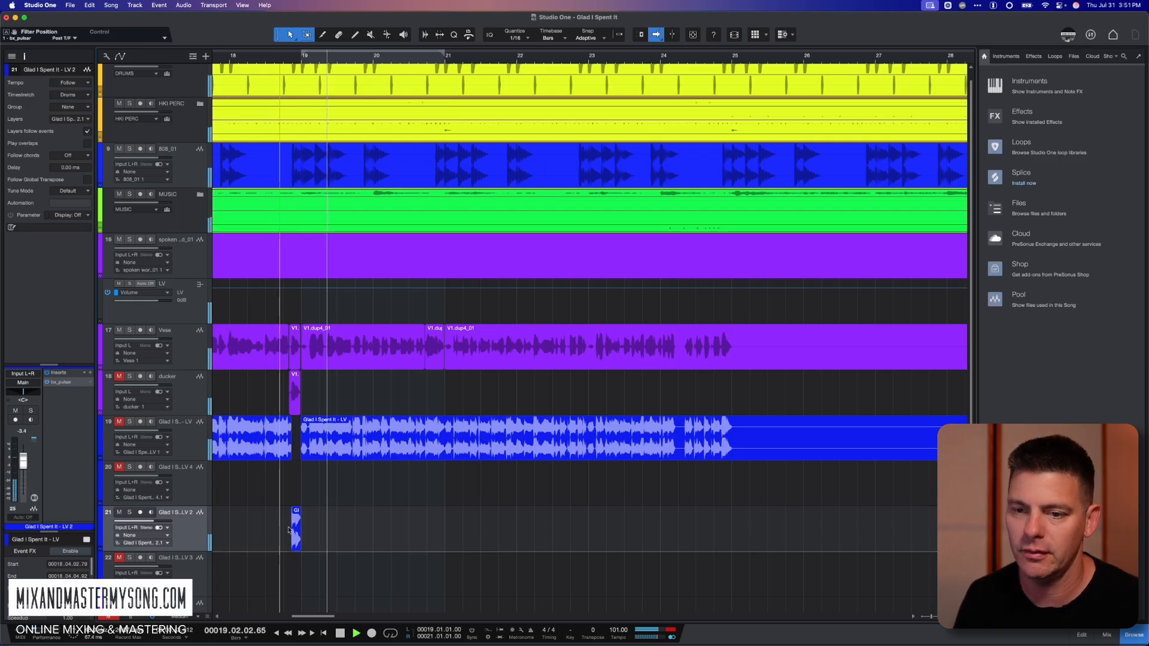
key("space")
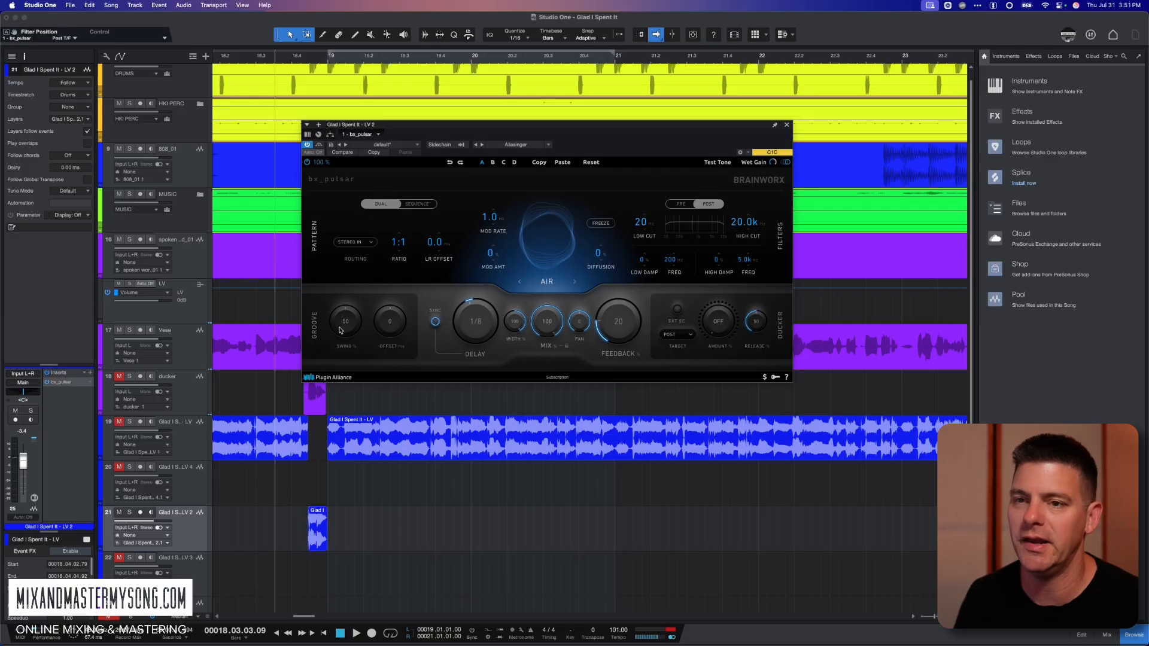
key("space")
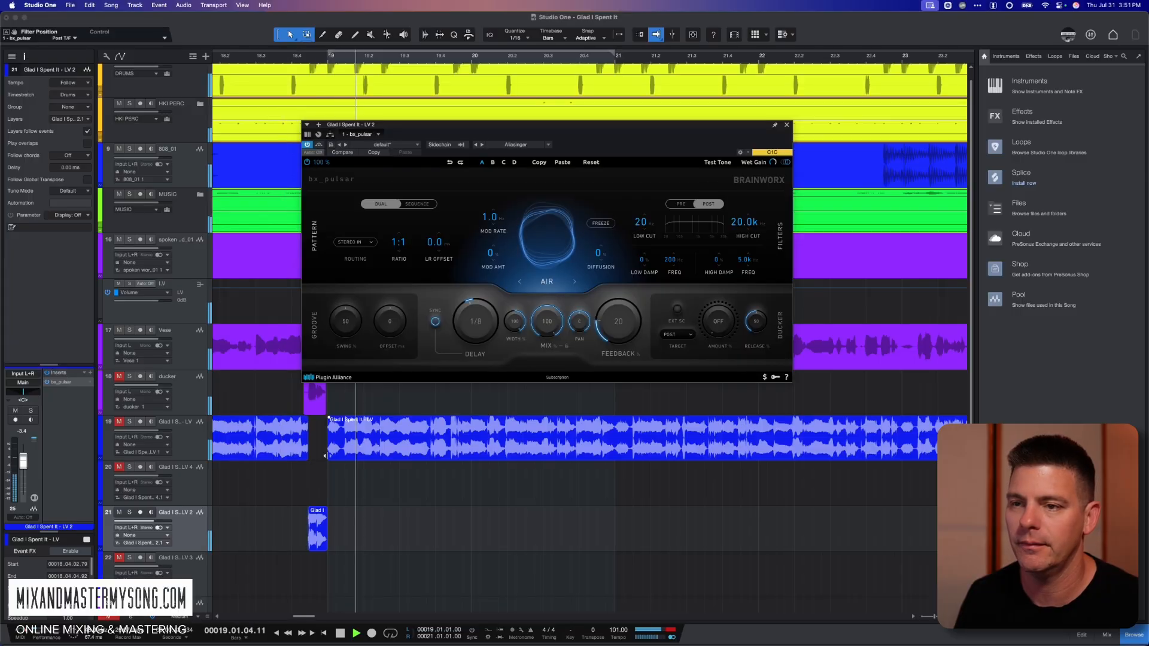
key("space")
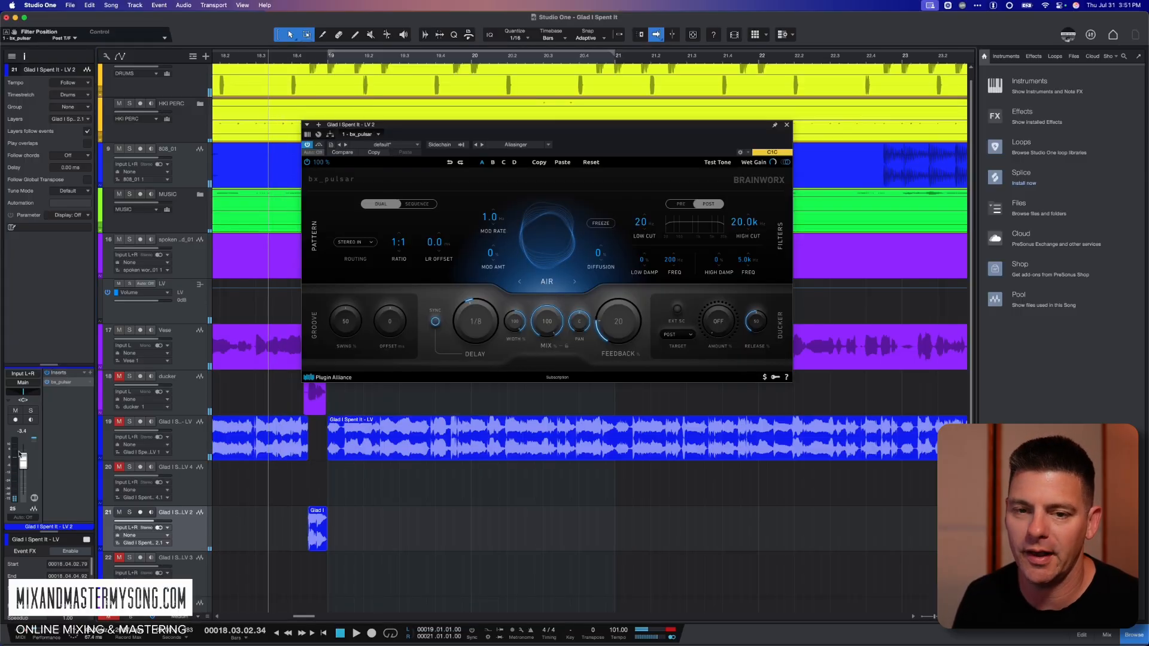
- Raise the LV 2 track's volume to +0.2 dB and audition the delay in Circuit mode within the full mix
left_click_drag(23, 459, 22, 455)
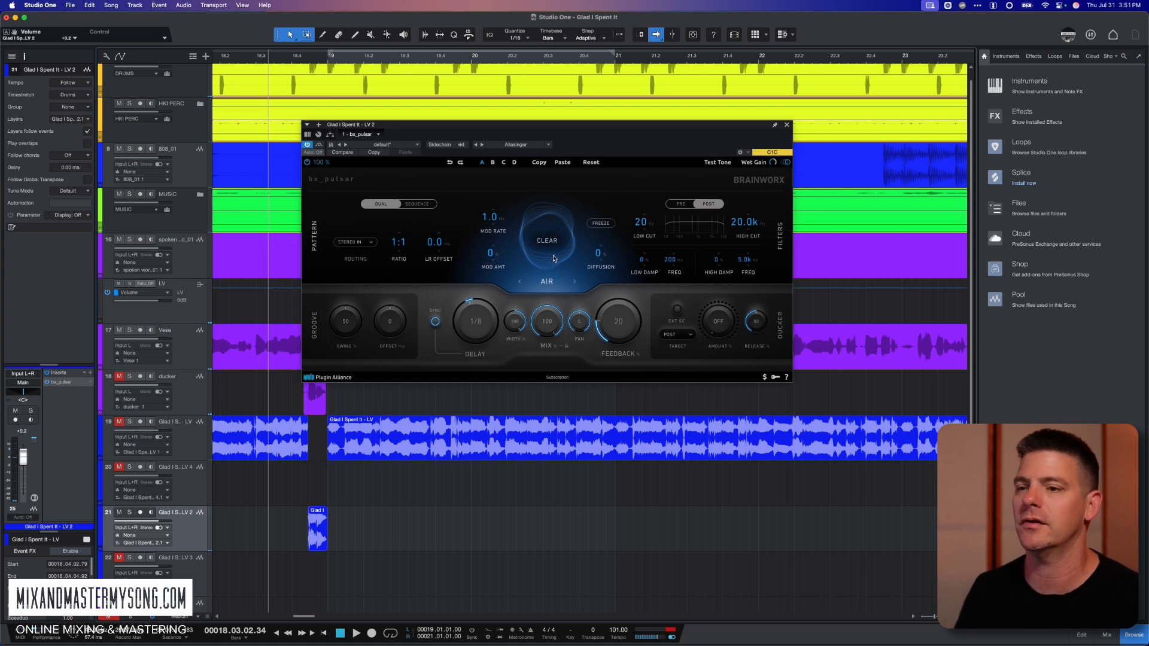
left_click(546, 281)
left_click(557, 317)
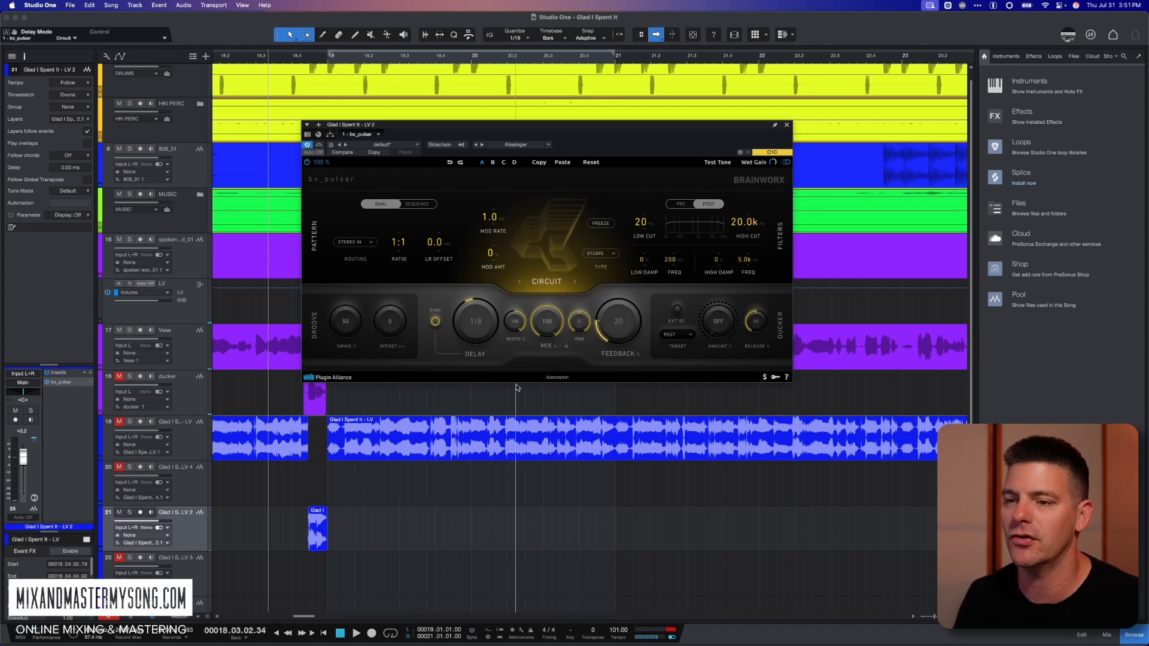
key("space")
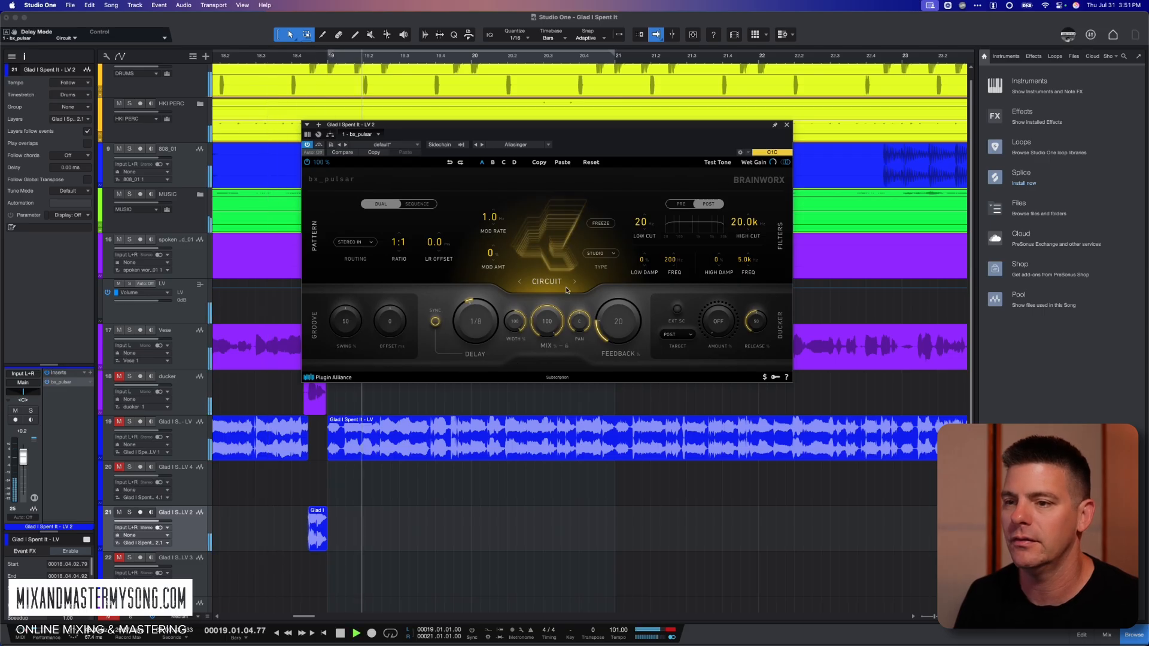
- Set the Circuit delay's type to Modded and audition it in the full mix
key("space")
left_click(600, 253)
left_click(599, 299)
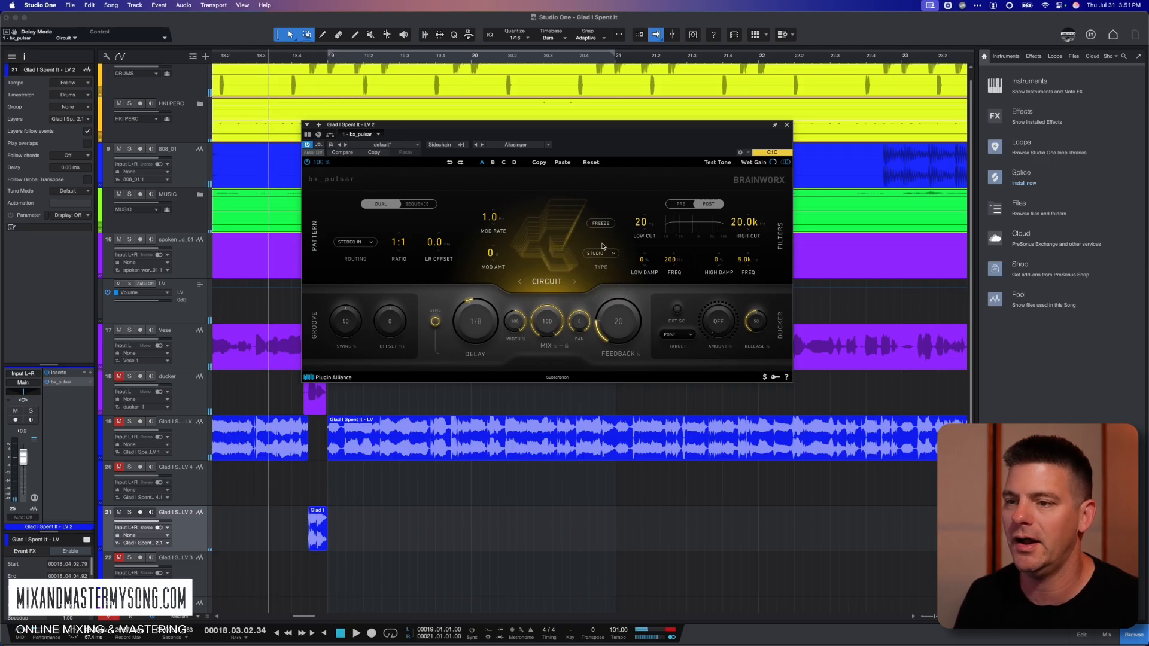
left_click(600, 254)
left_click(600, 292)
key("space")
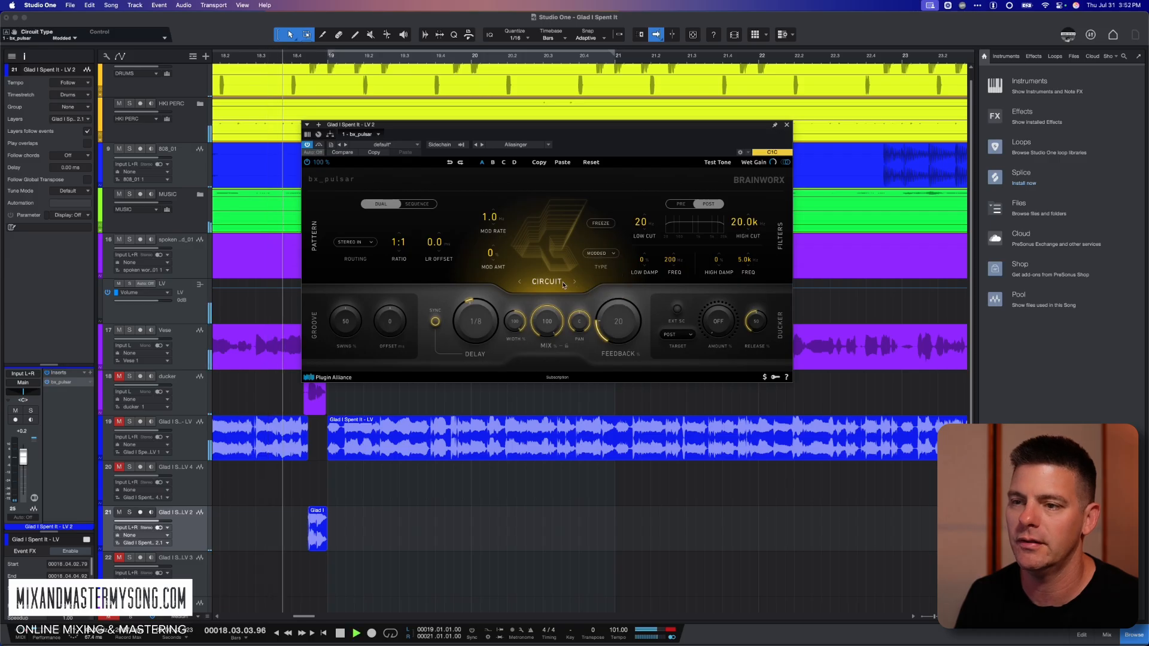
key("space")
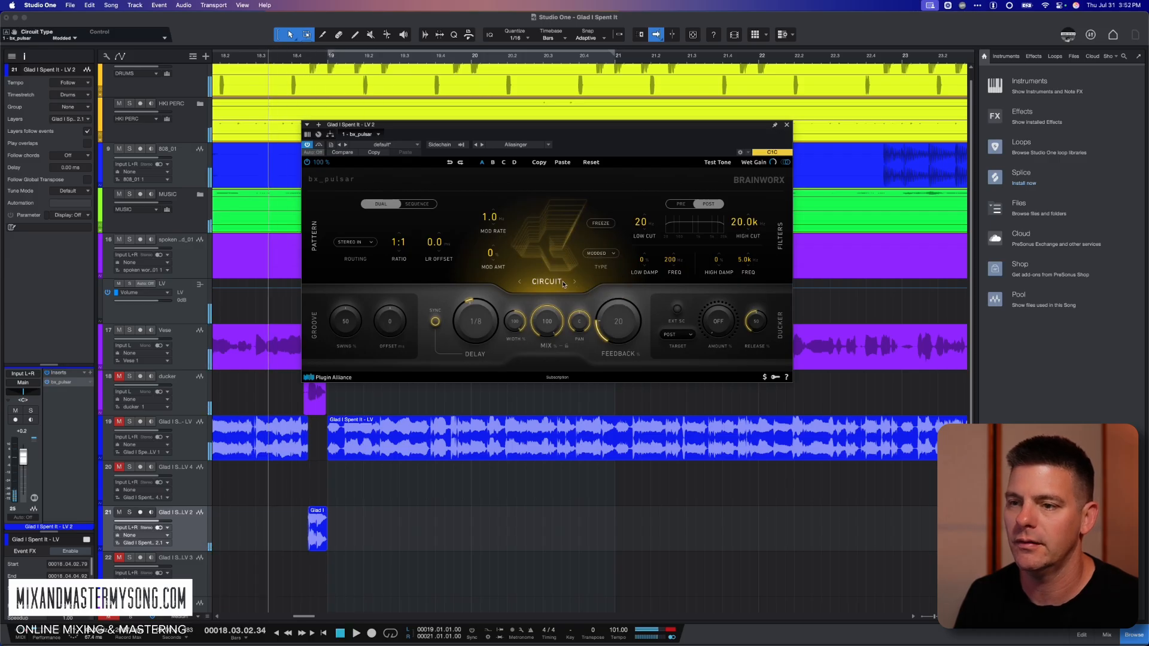
- Switch the delay mode to Magnetic with the type set to Dusty, and audition it in the full mix
left_click(563, 285)
left_click(547, 311)
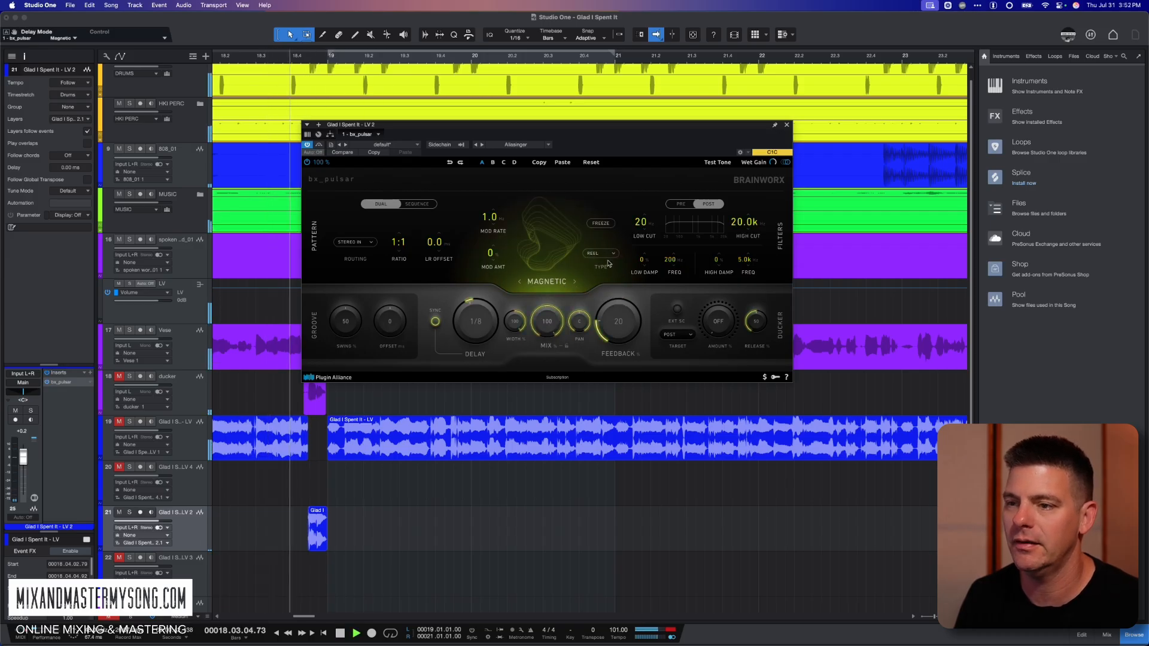
left_click(599, 253)
left_click(602, 294)
key("space")
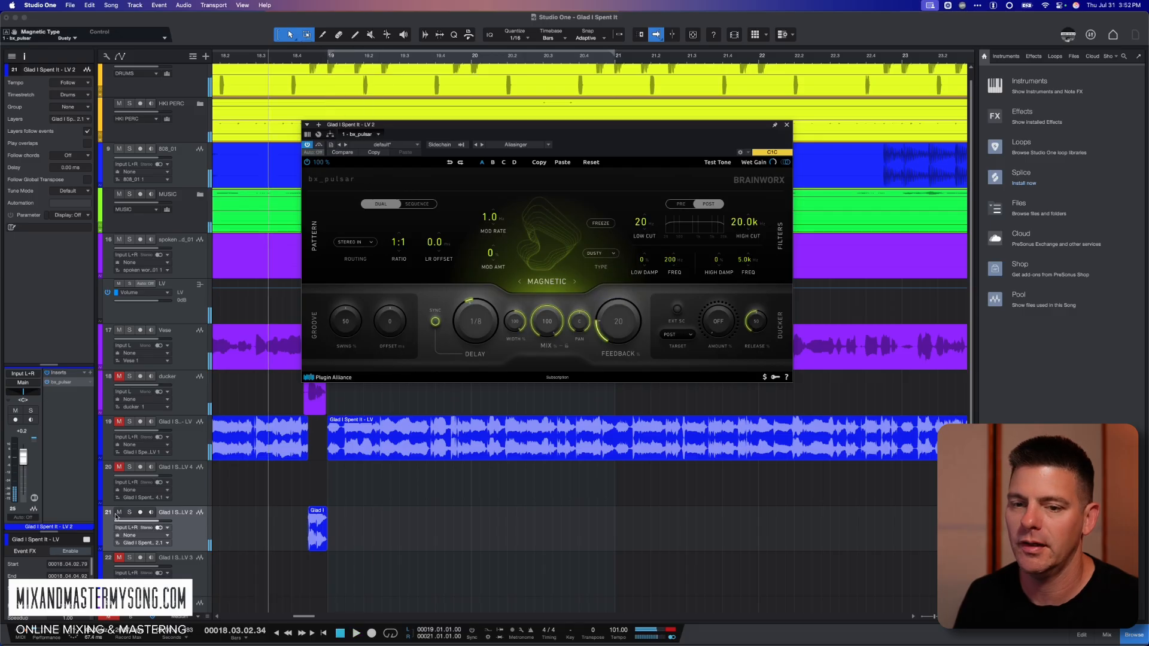
- Solo the LV 2 track and audition the Magnetic delay with the Dusty type on its own
left_click(130, 512)
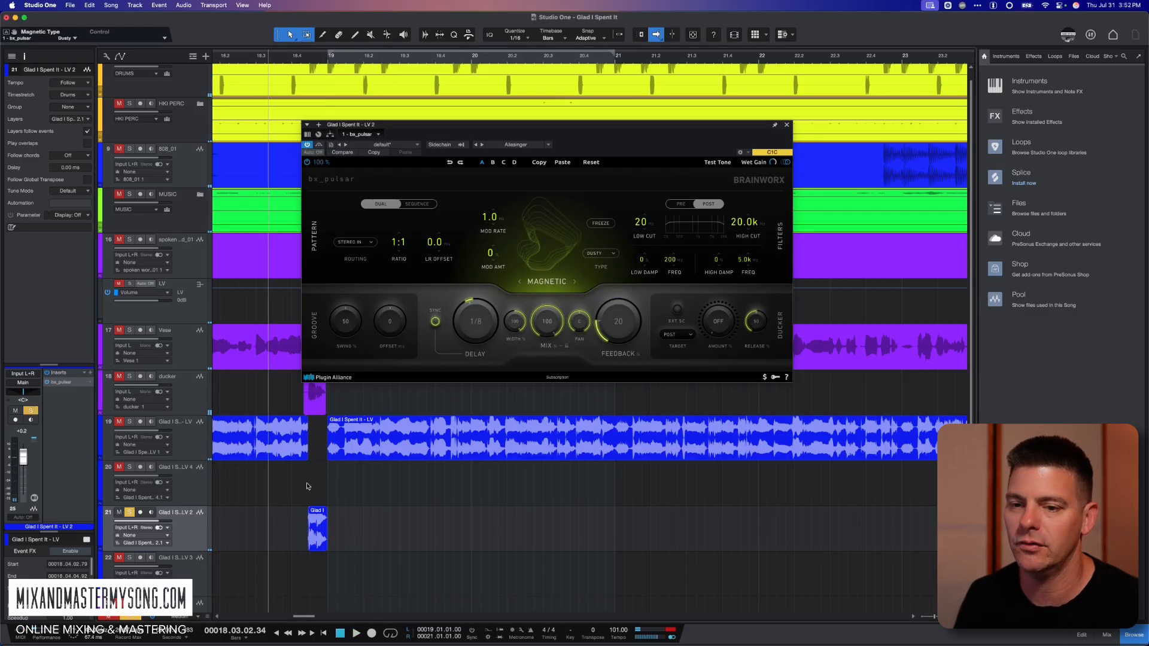
key("space")
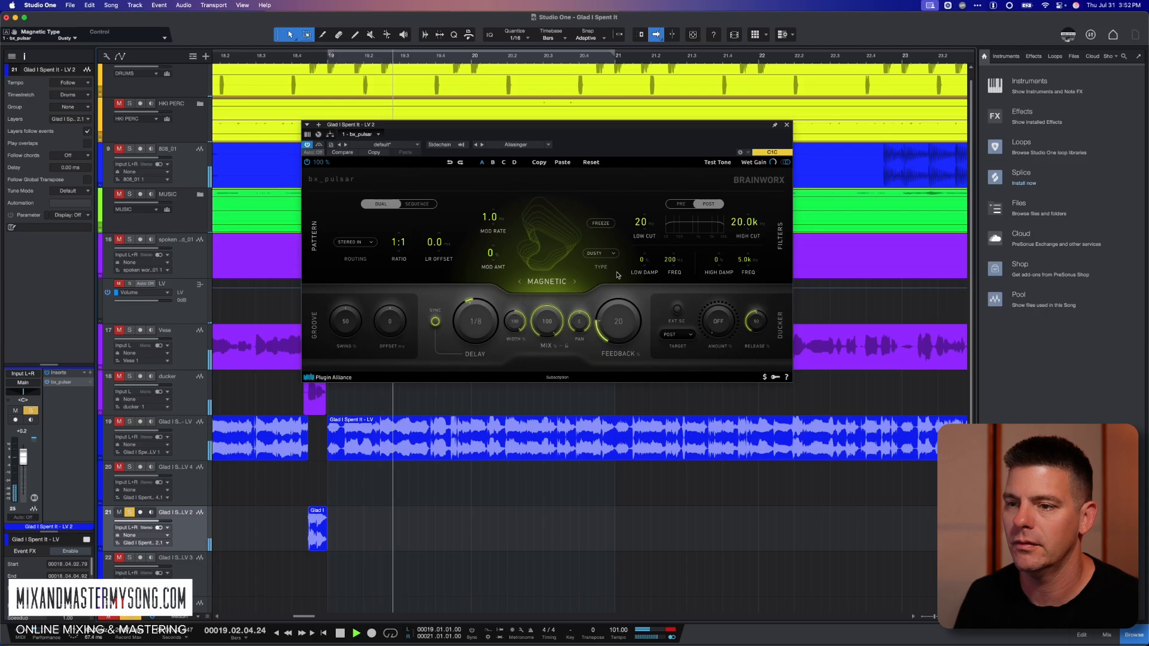
key("space")
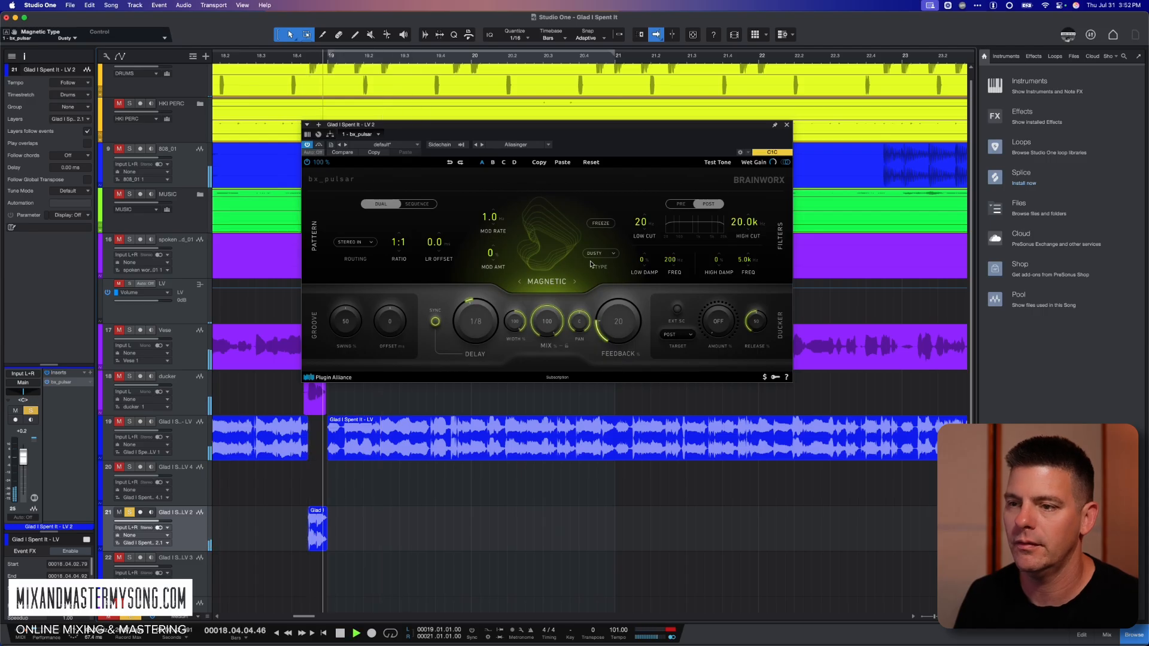
- Switch the delay mode to Air and back to Magnetic, and look through the Magnetic type options
left_click(552, 281)
left_click(557, 296)
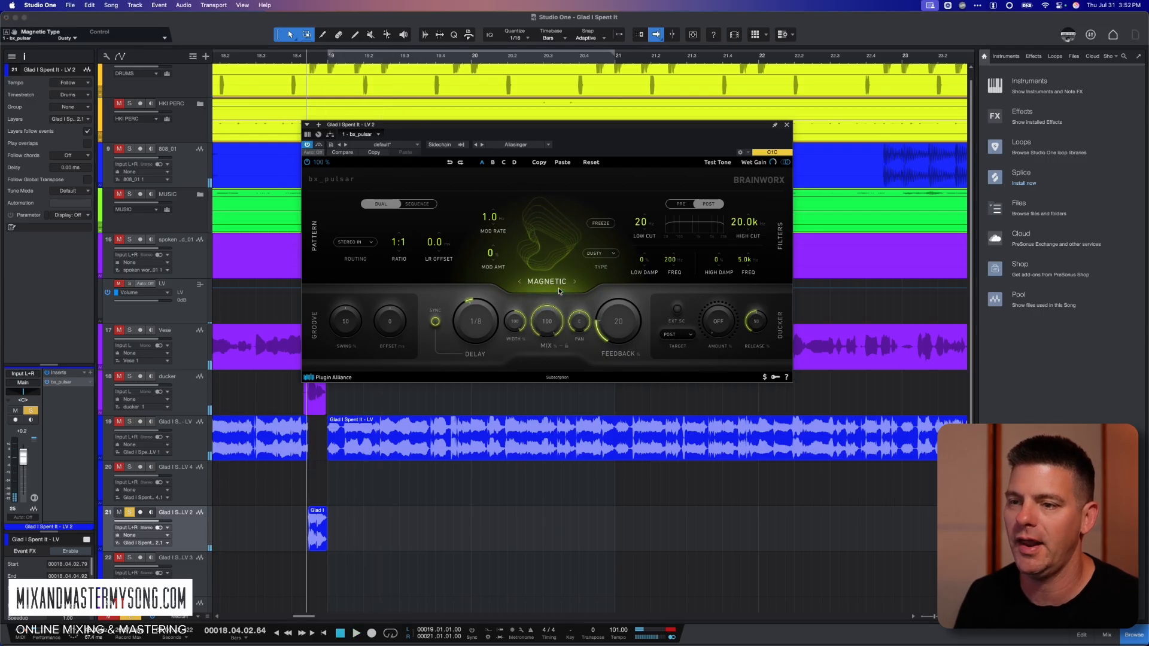
left_click(560, 287)
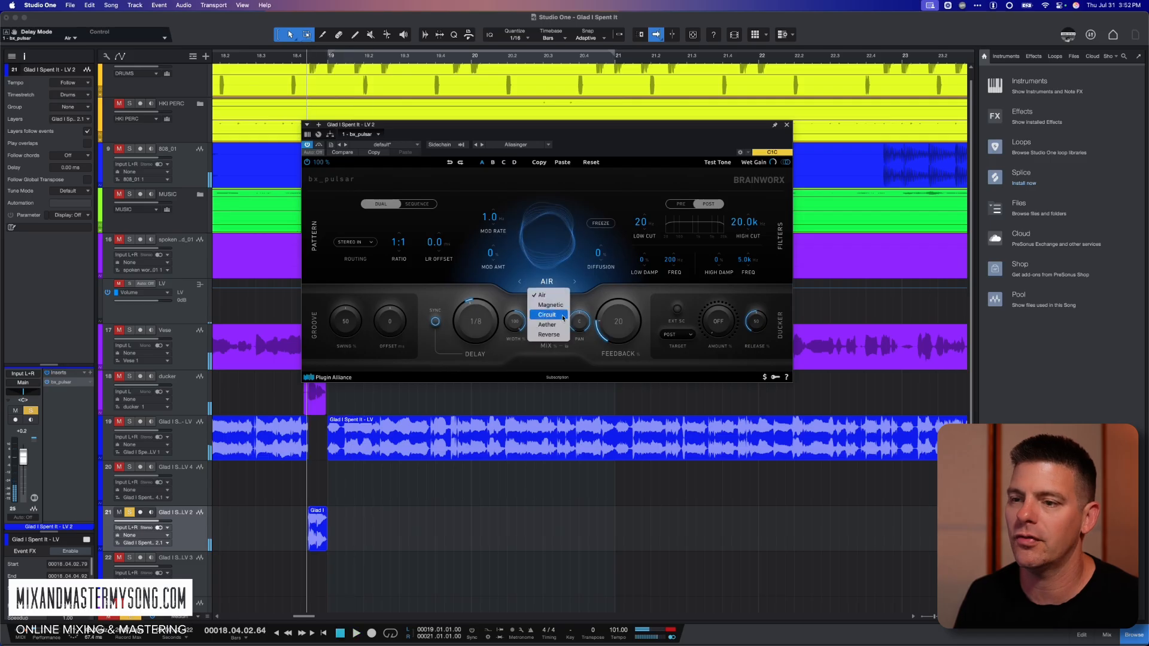
left_click(552, 307)
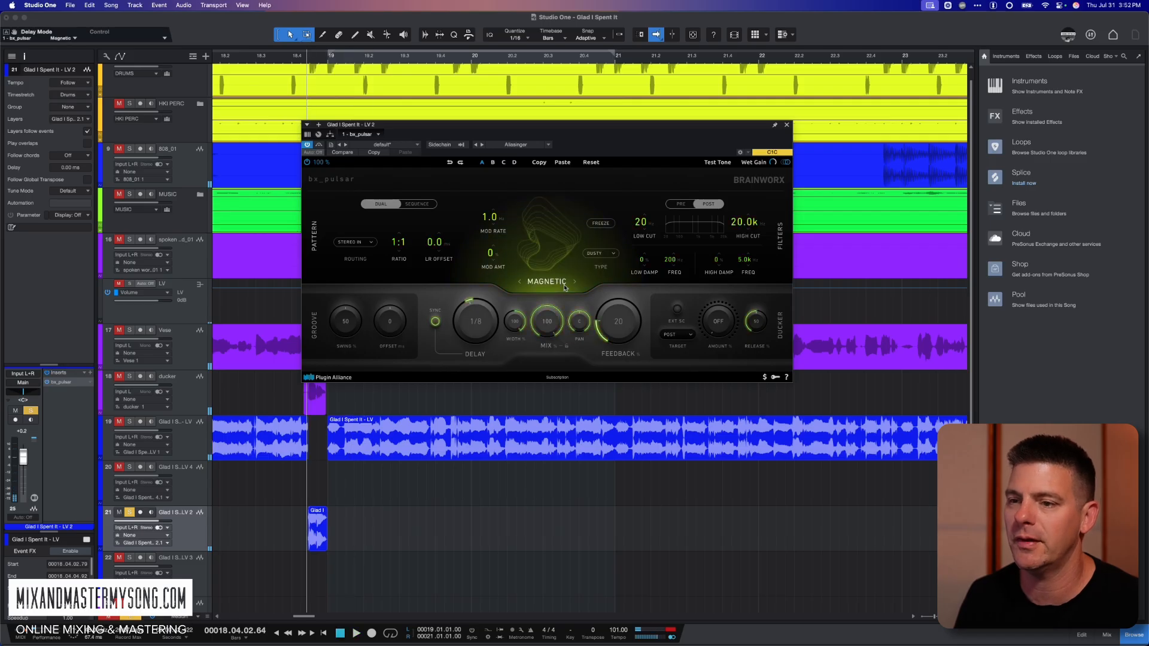
left_click(613, 249)
left_click(609, 292)
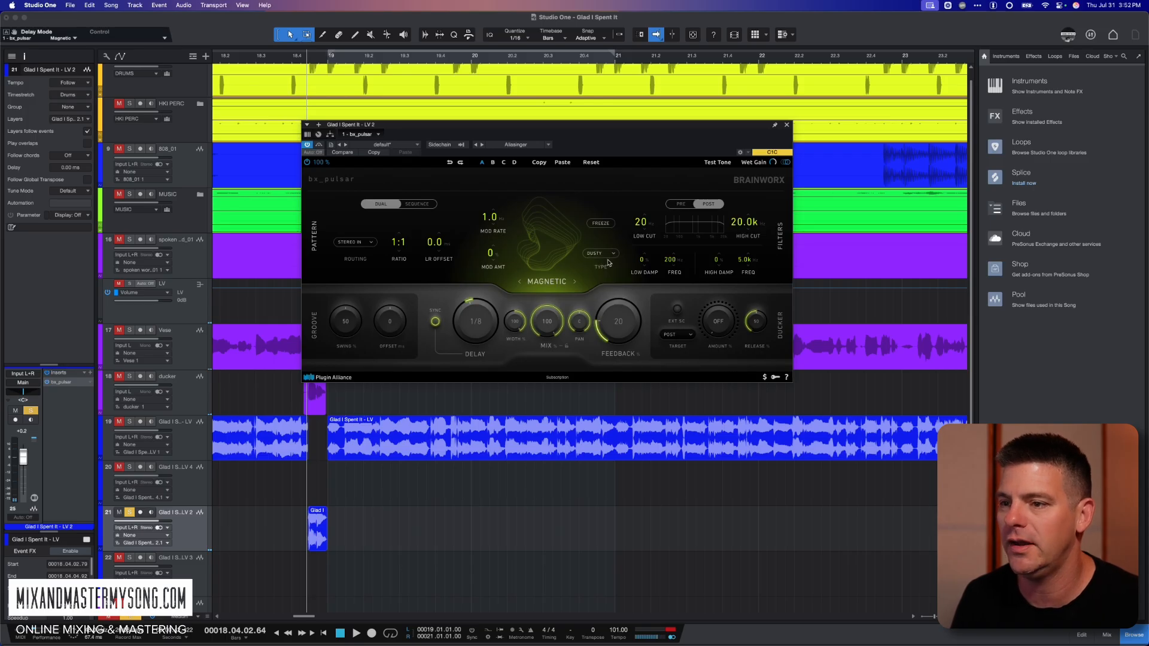
- Go through the Circuit, Aether and Reverse delay modes to view their controls, and return to Air mode
left_click(547, 281)
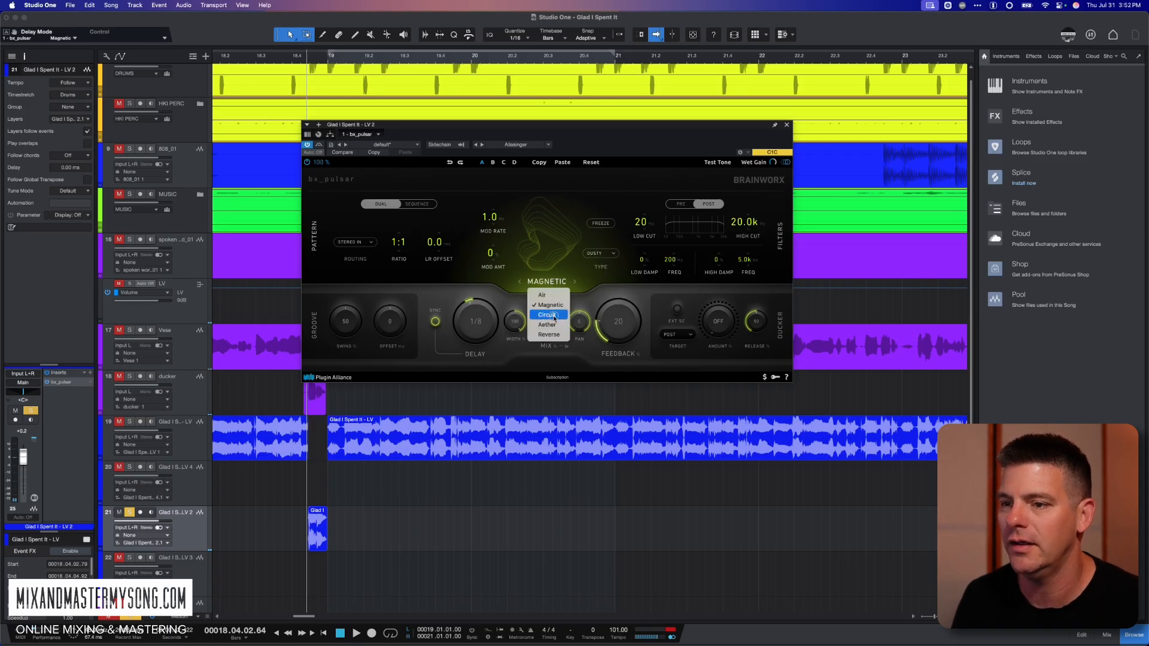
left_click(548, 315)
left_click(546, 283)
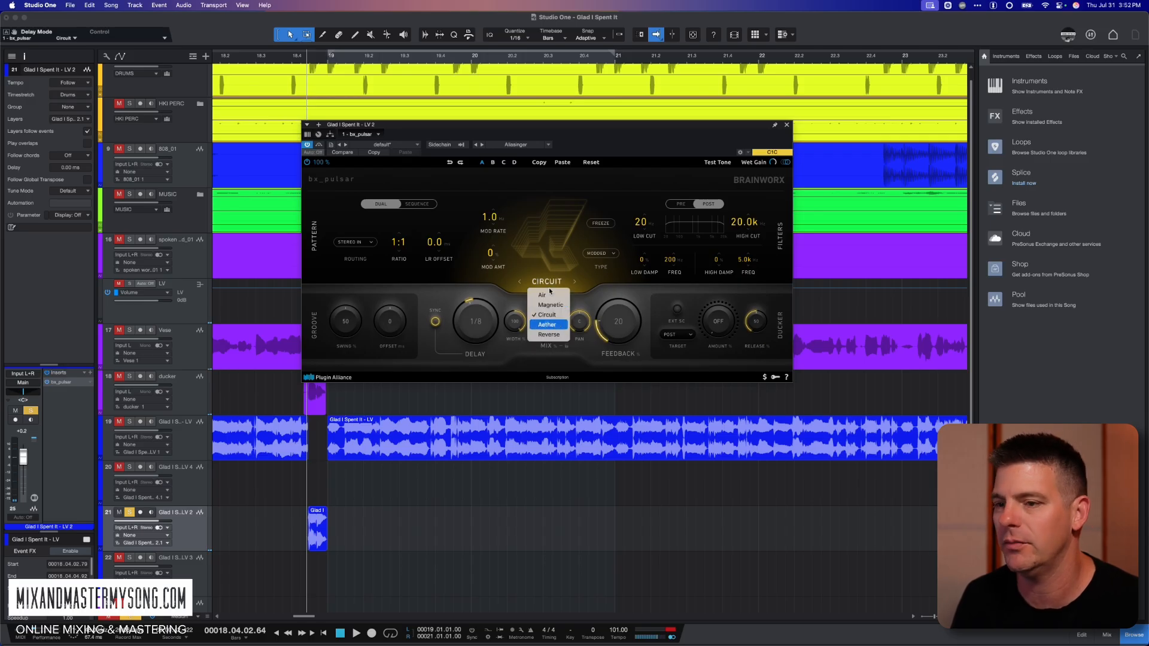
left_click(547, 325)
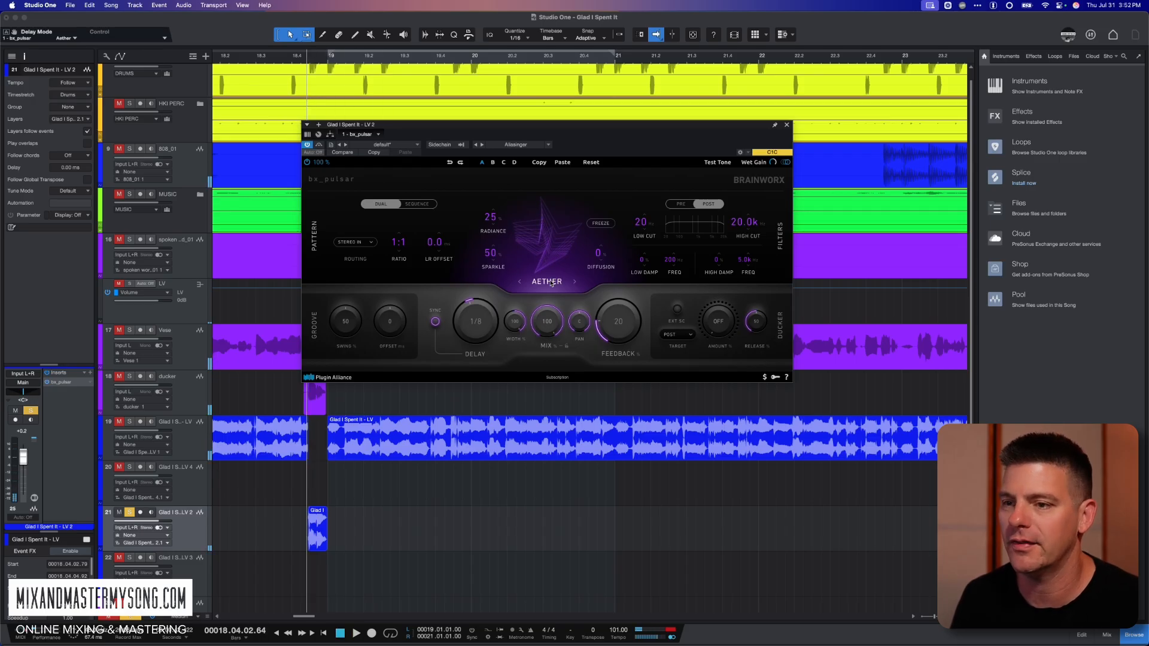
left_click(551, 282)
left_click(553, 287)
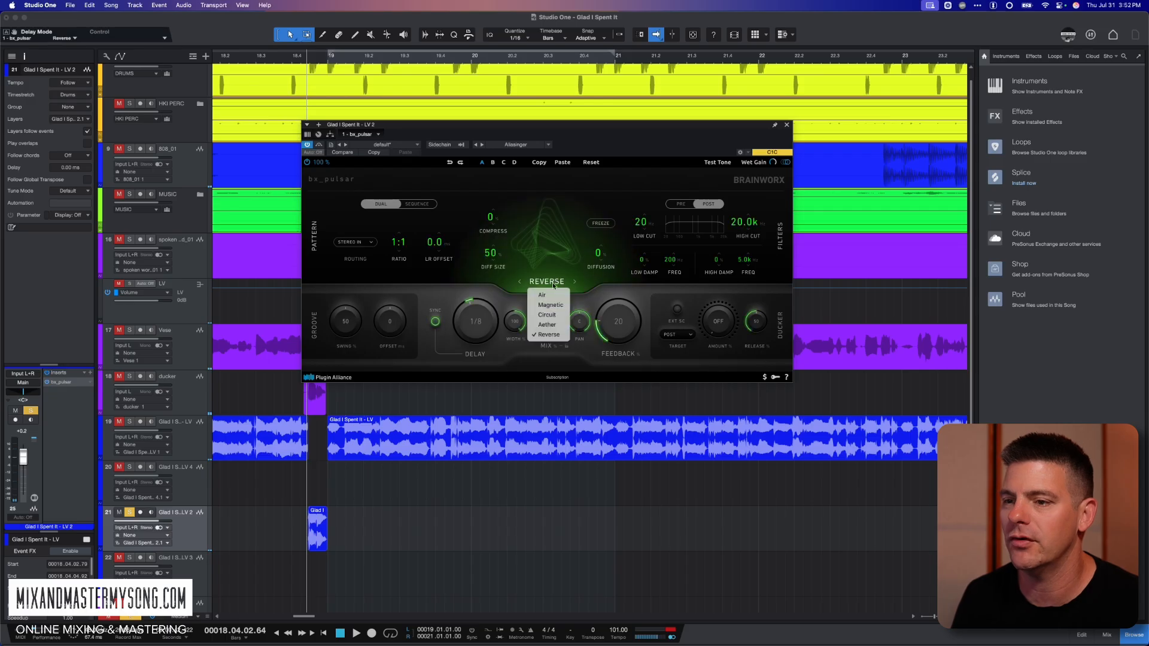
left_click(542, 295)
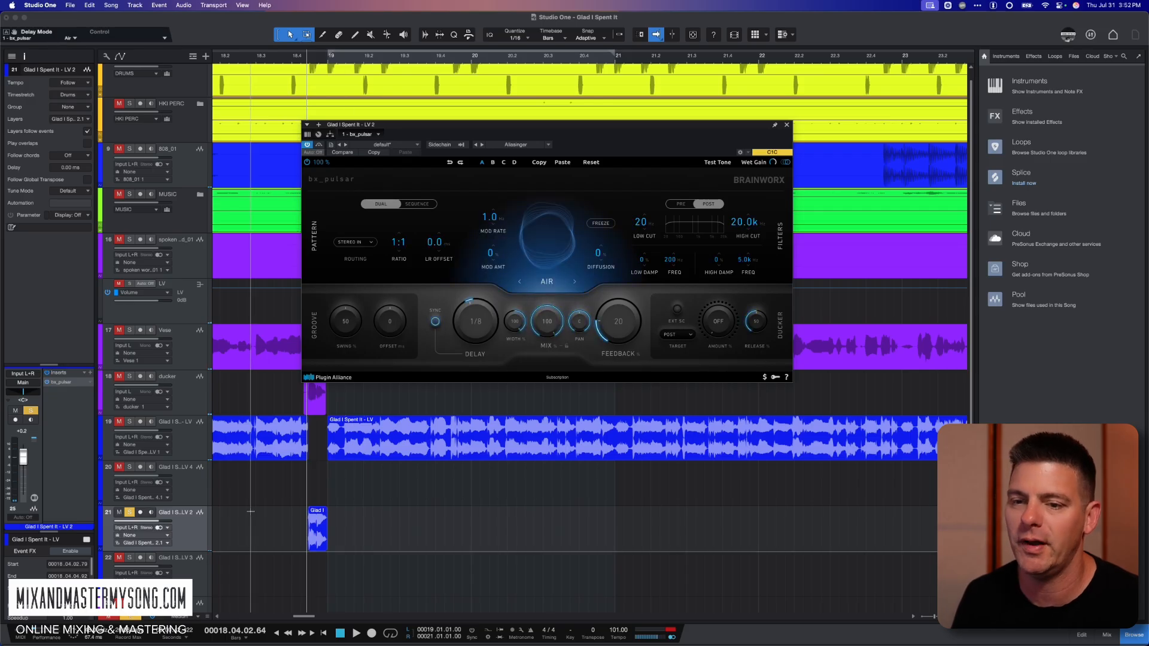
- From about bar 18, beat 3, audition the soloed Air delay in the Dual pattern after viewing the Sequence pattern's controls
left_click(277, 523)
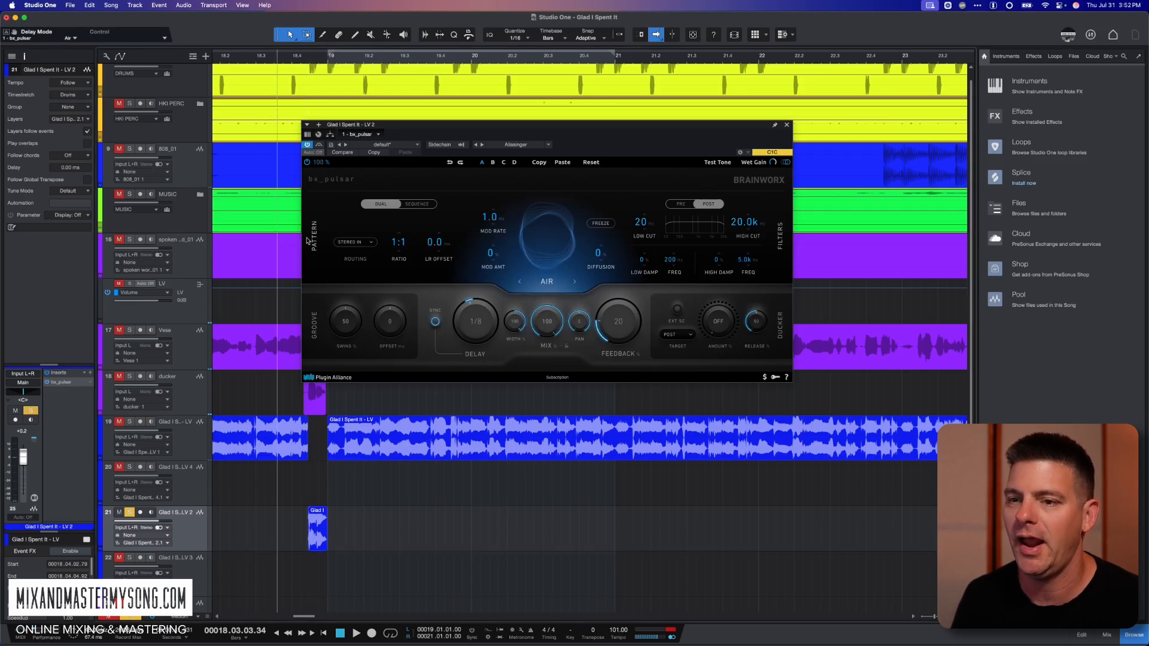
left_click(418, 207)
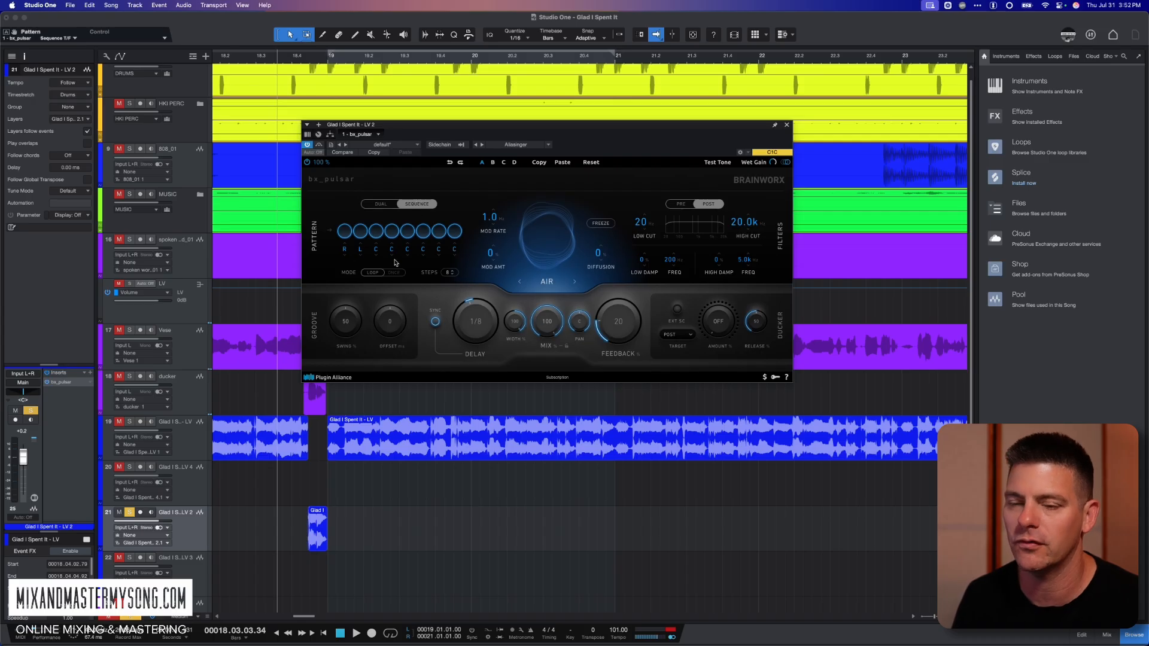
left_click(381, 204)
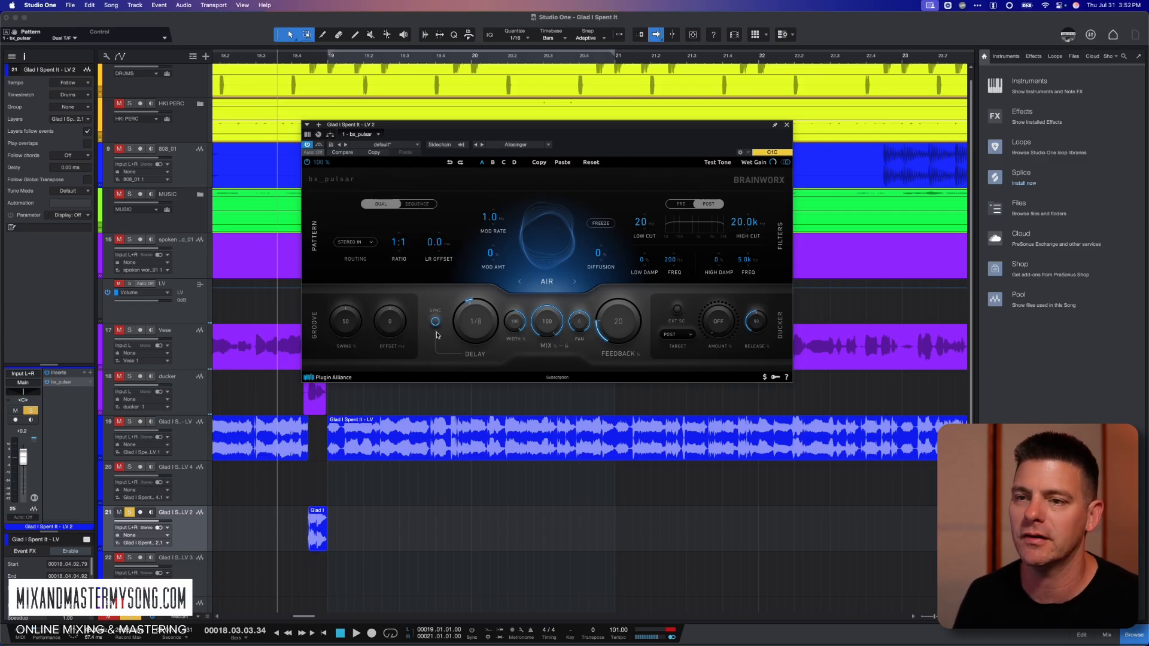
key("space")
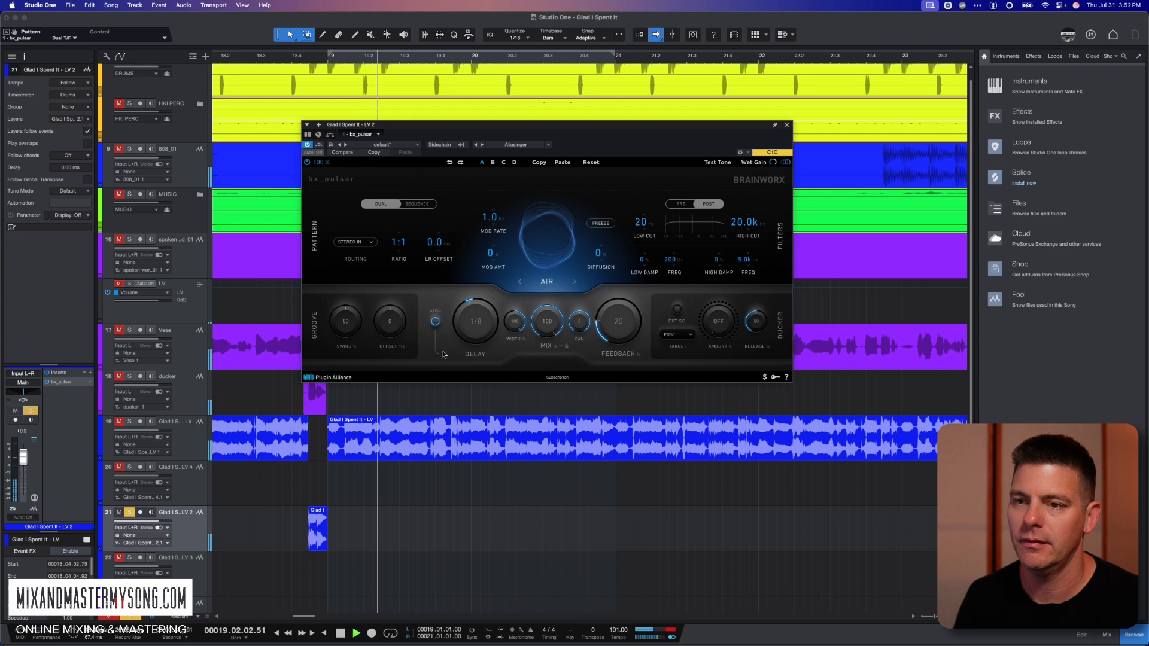
key("space")
- Switch the pattern to Sequence, pan its steps L, L, R, R, L, R, C, C, and raise the feedback to 34% during playback
left_click(419, 204)
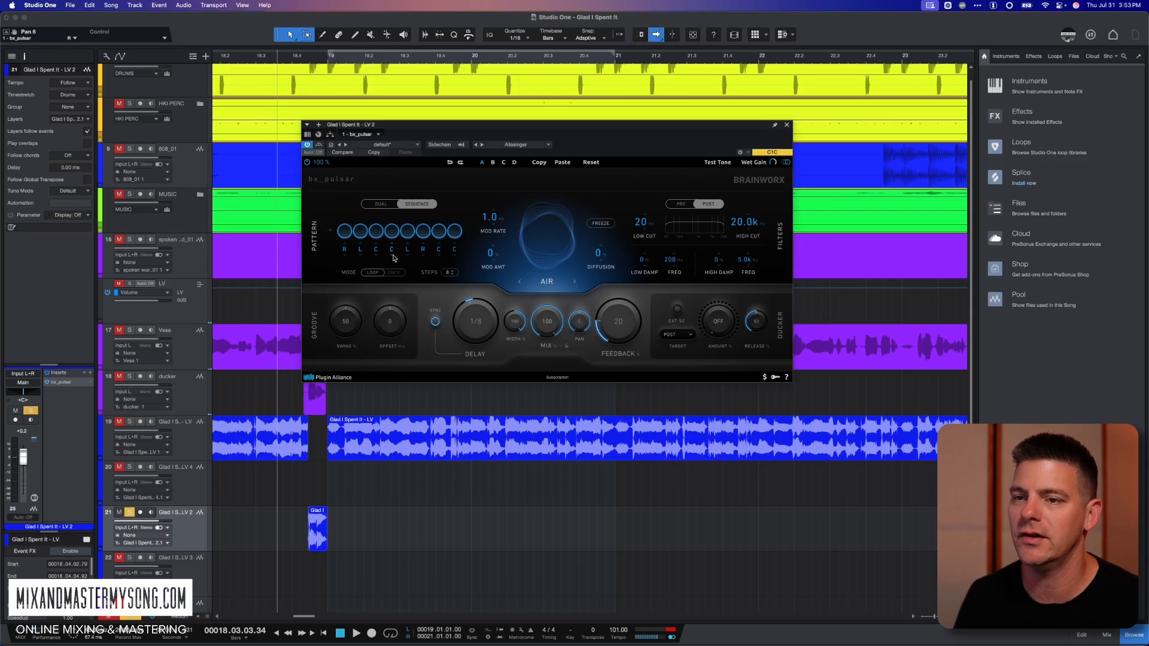
key("space")
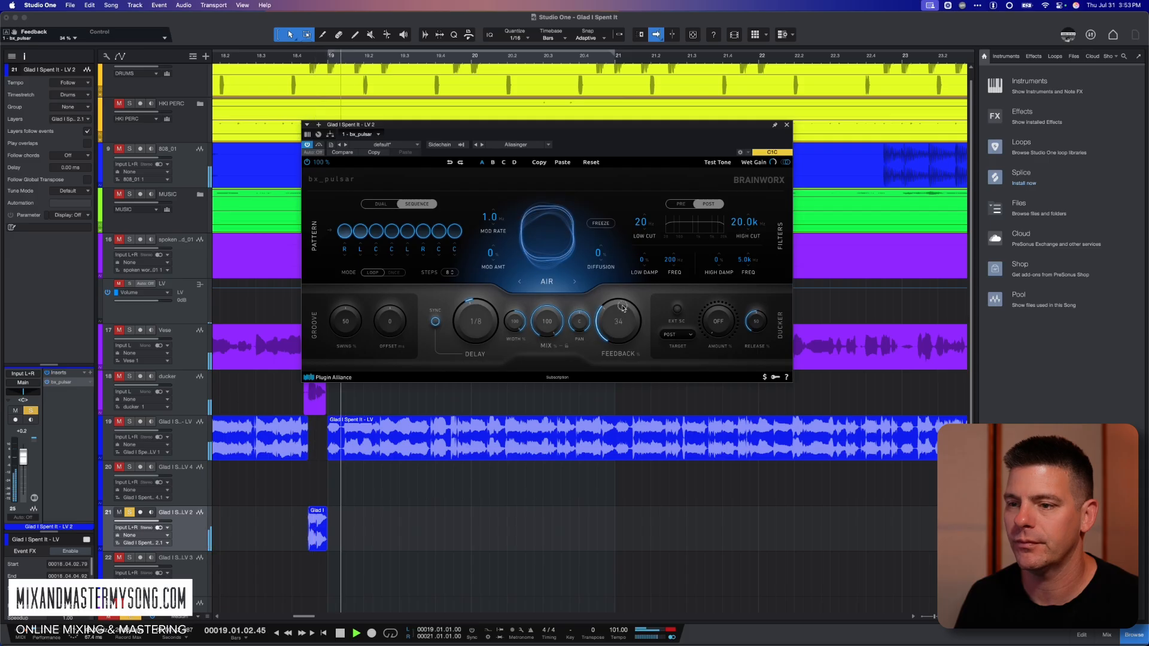
left_click_drag(620, 318, 622, 308)
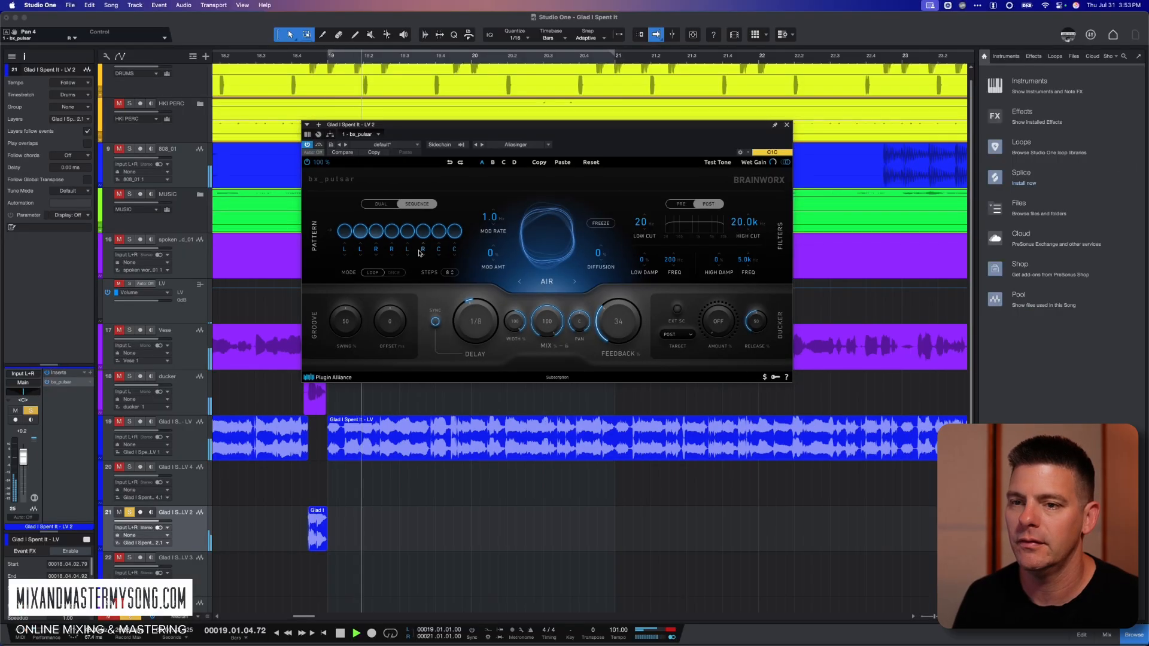
- Set the delay's low cut to 577 Hz and high cut to 2.7 kHz, and audition the filtered repeats in solo
key("space")
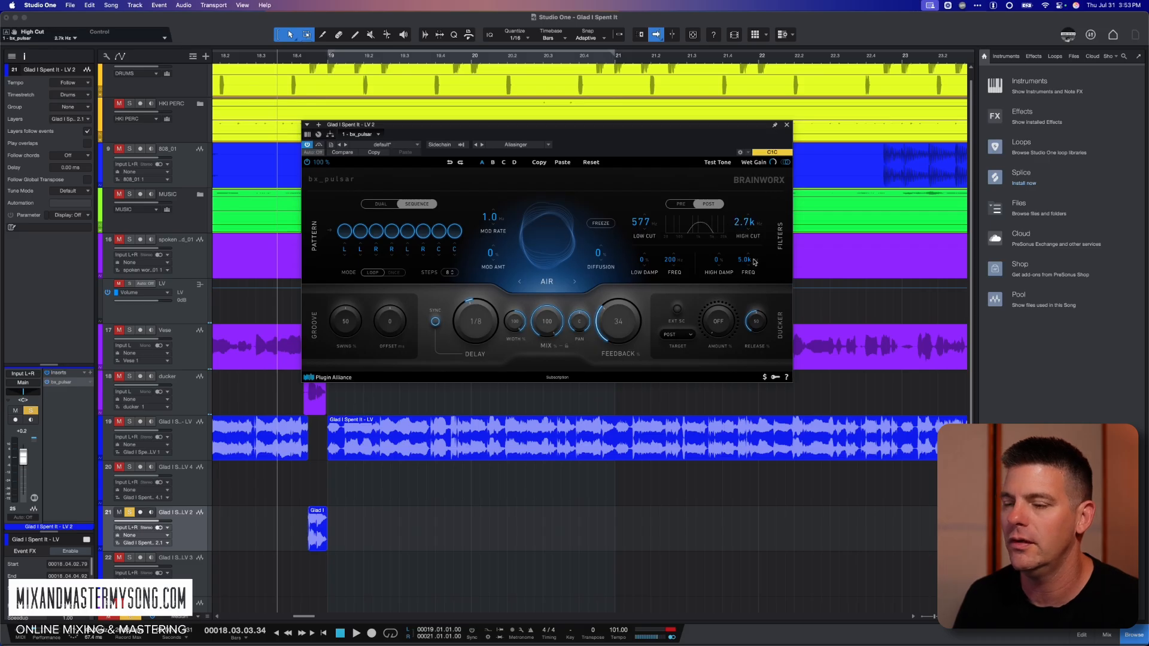
key("space")
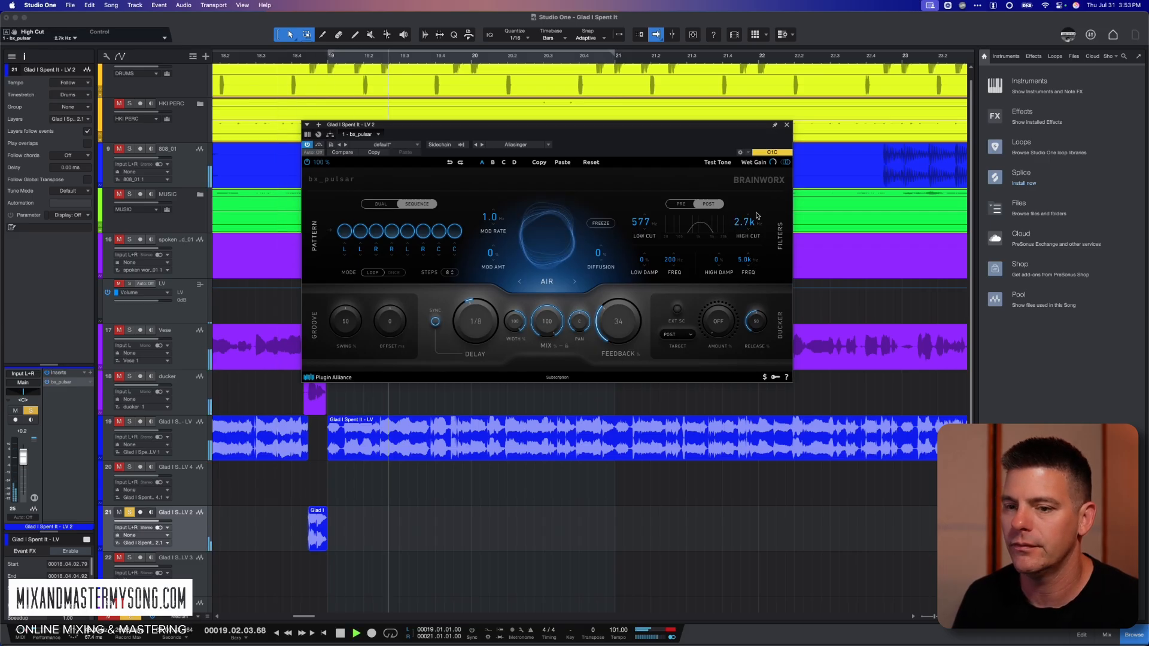
key("space")
- Turn off solo on the LV 2 track and raise the delay feedback to 39% while playing the full mix
left_click(129, 513)
key("space")
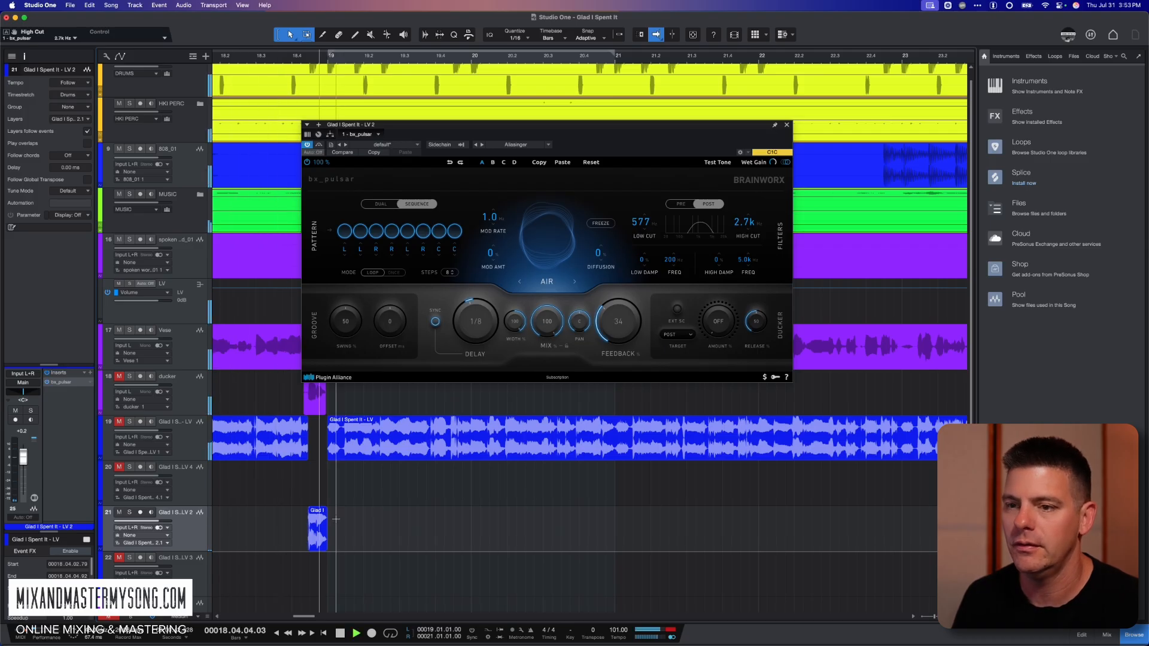
key("space")
key("space")
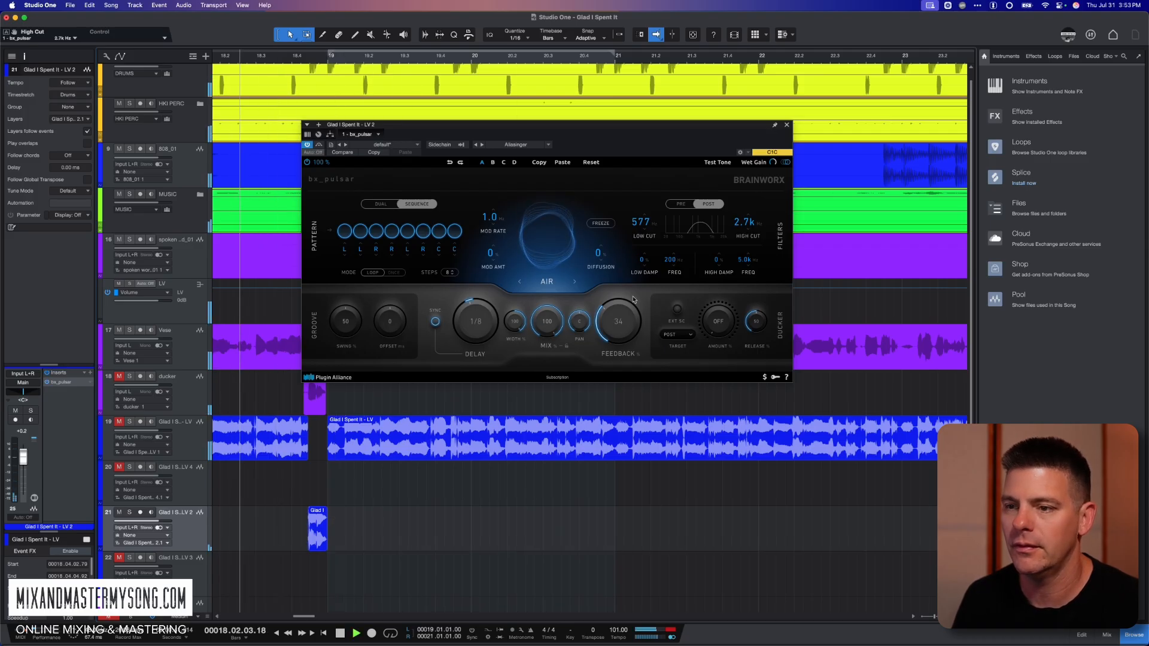
left_click_drag(618, 324, 619, 316)
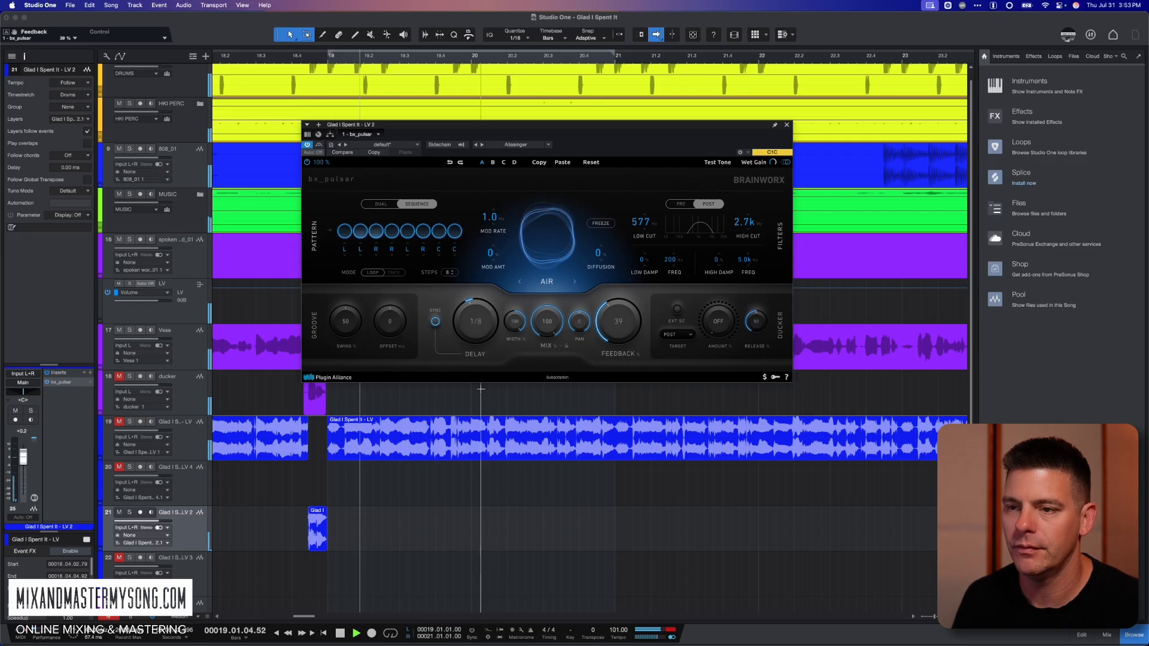
- Set the Air diffusion to 8%, audition it in the full mix, and close the delay plug-in window
key("space")
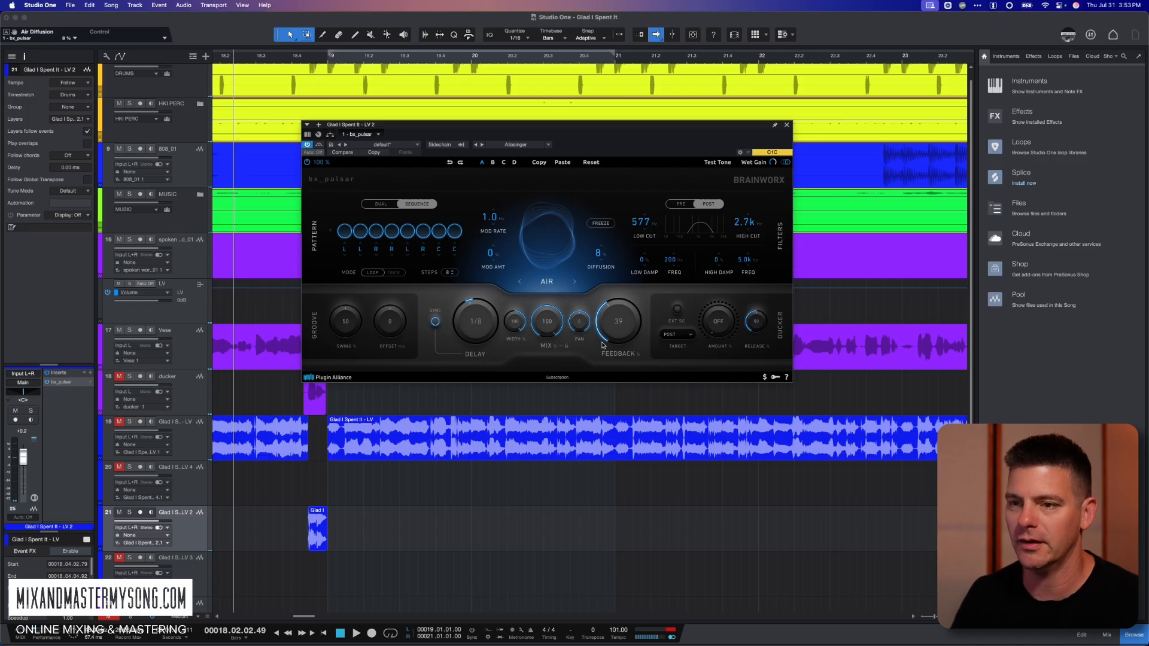
key("space")
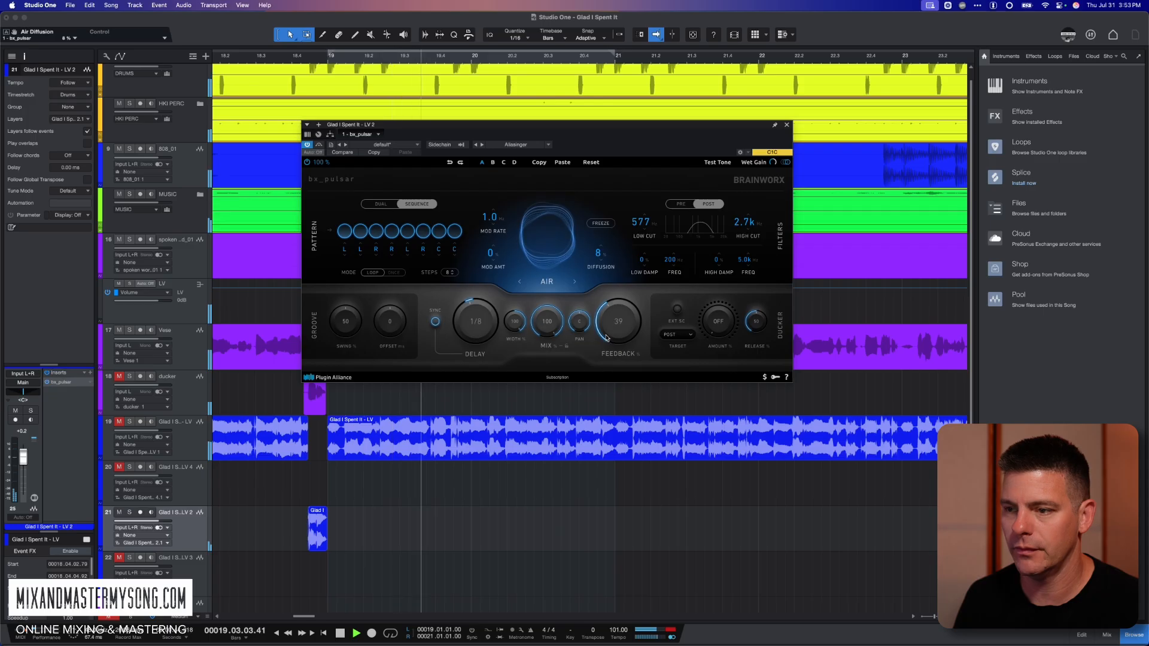
key("Escape")
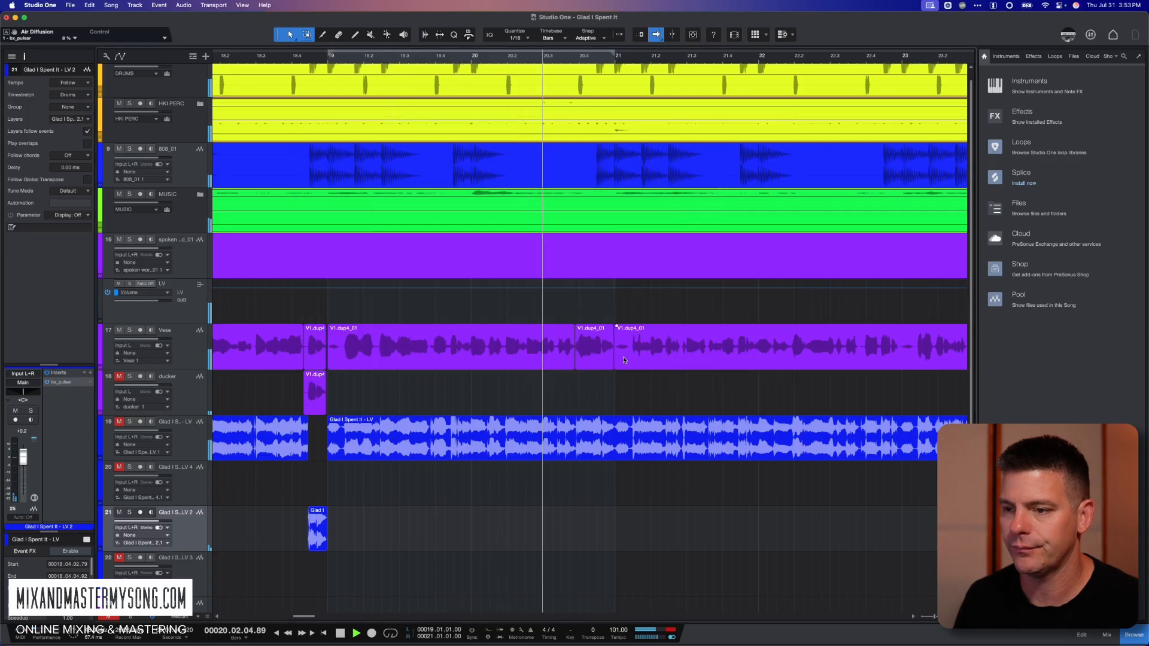
key("space")
- Copy the lead vocal phrase at about bar 20, beat 3 onto the LV 2 track and play that throw from about bar 20
left_click_drag(574, 430, 596, 530)
left_click(501, 520)
key("space")
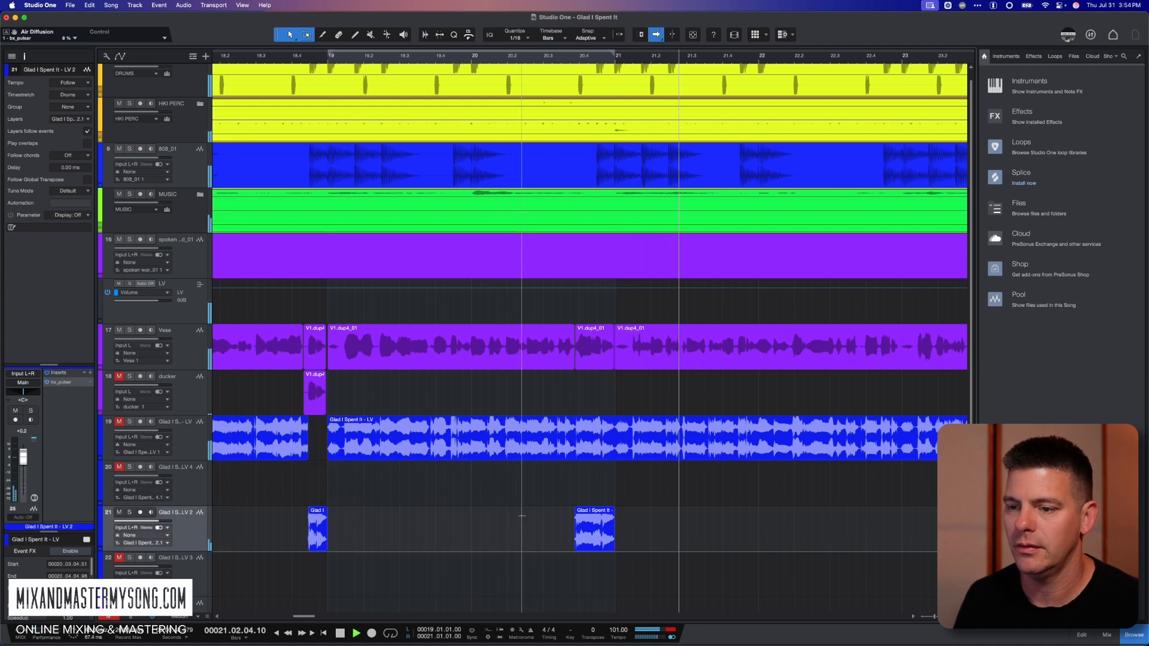
key("space")
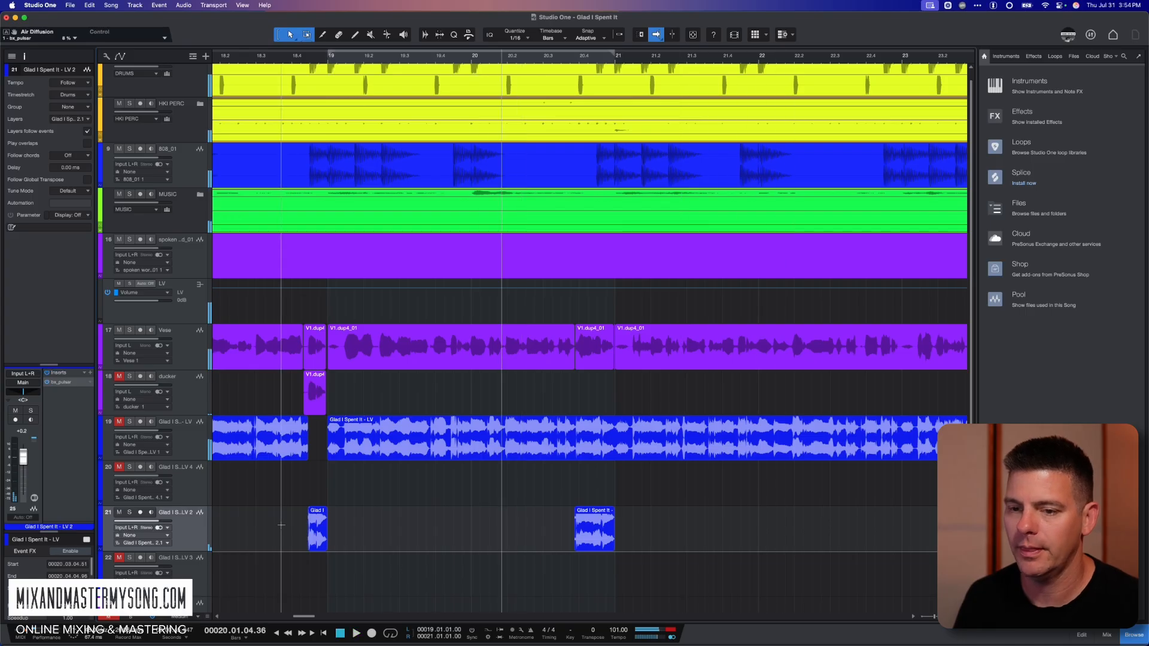
- Reopen the LV 2 track's bx_pulsar, set the Air diffusion to 0%, and play both throws from about bar 18, beat 3
left_click(88, 381)
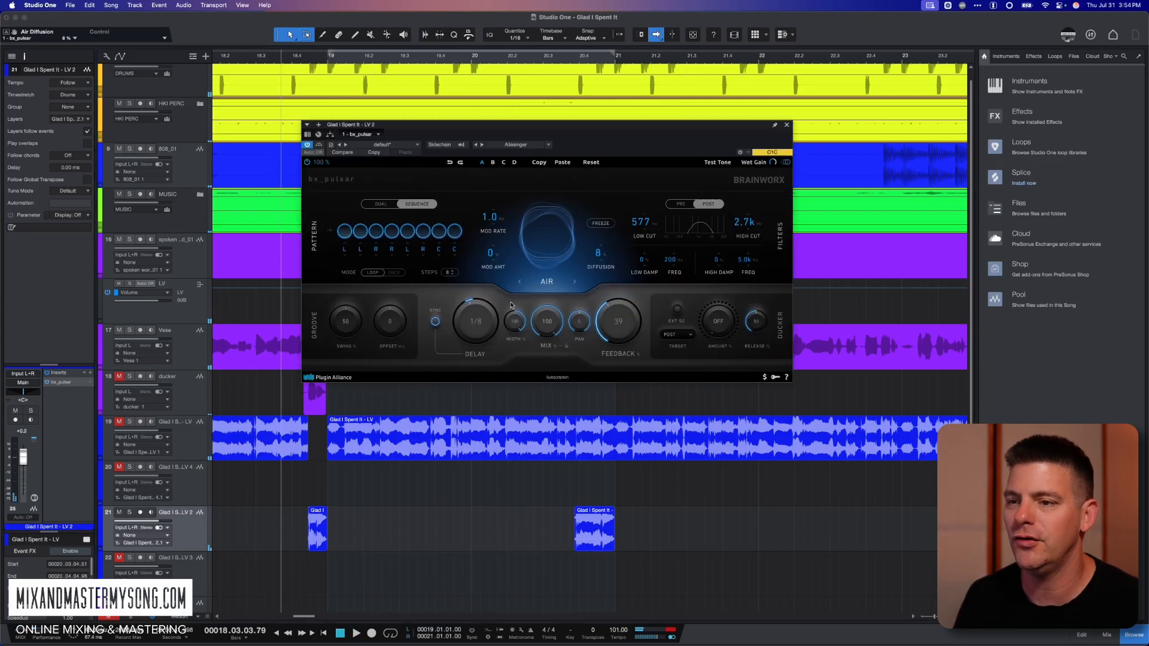
left_click(266, 485)
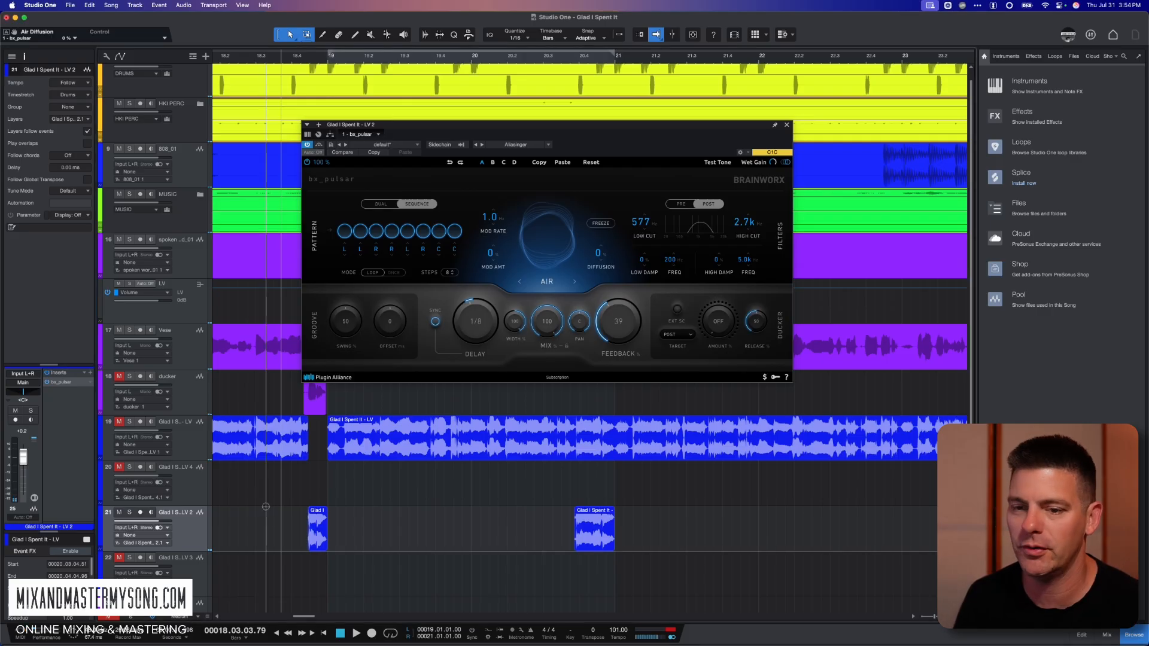
key("space")
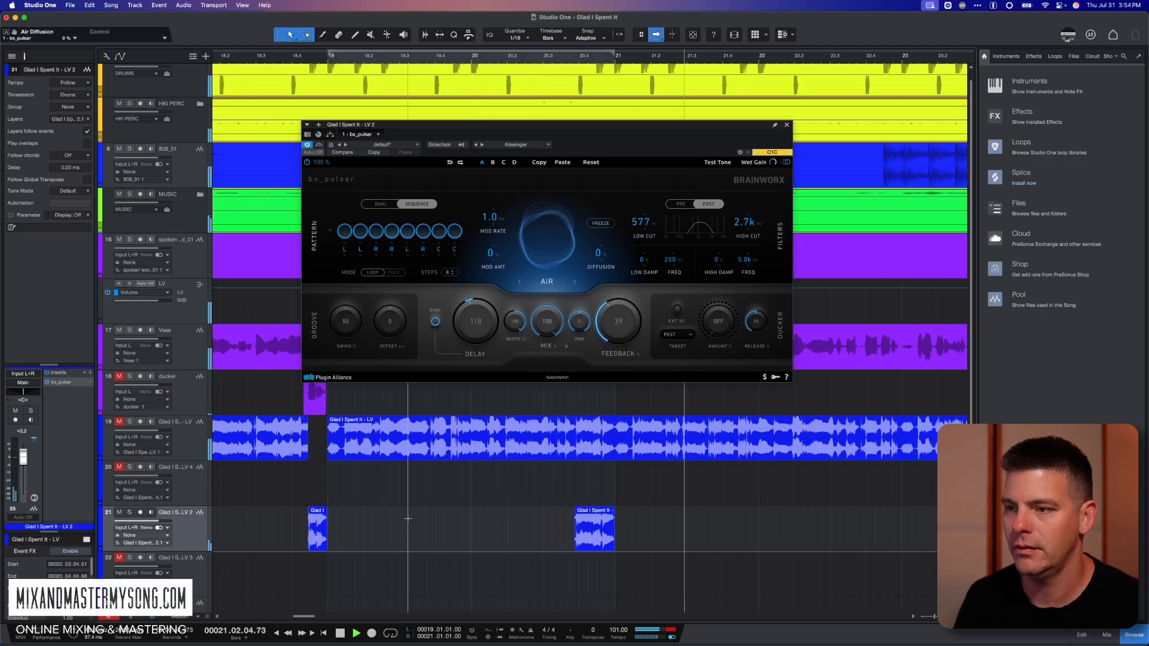
key("space")
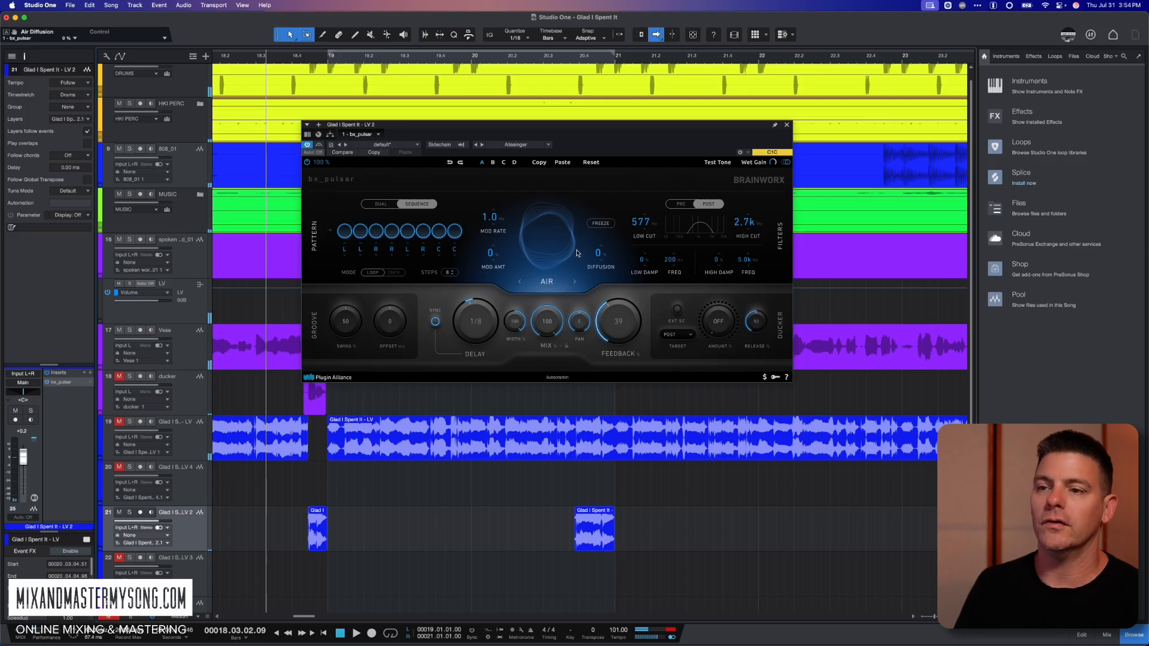
- Switch the LV 2 delay to Magnetic mode and audition the throws in the full mix
left_click(558, 281)
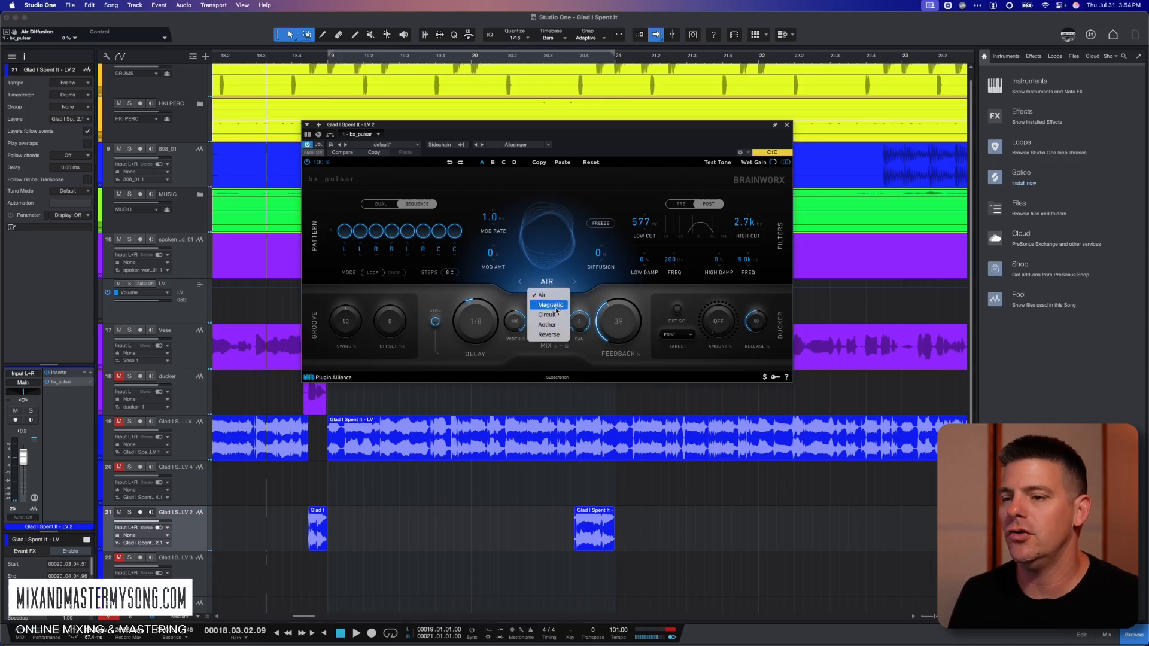
left_click(557, 306)
key("space")
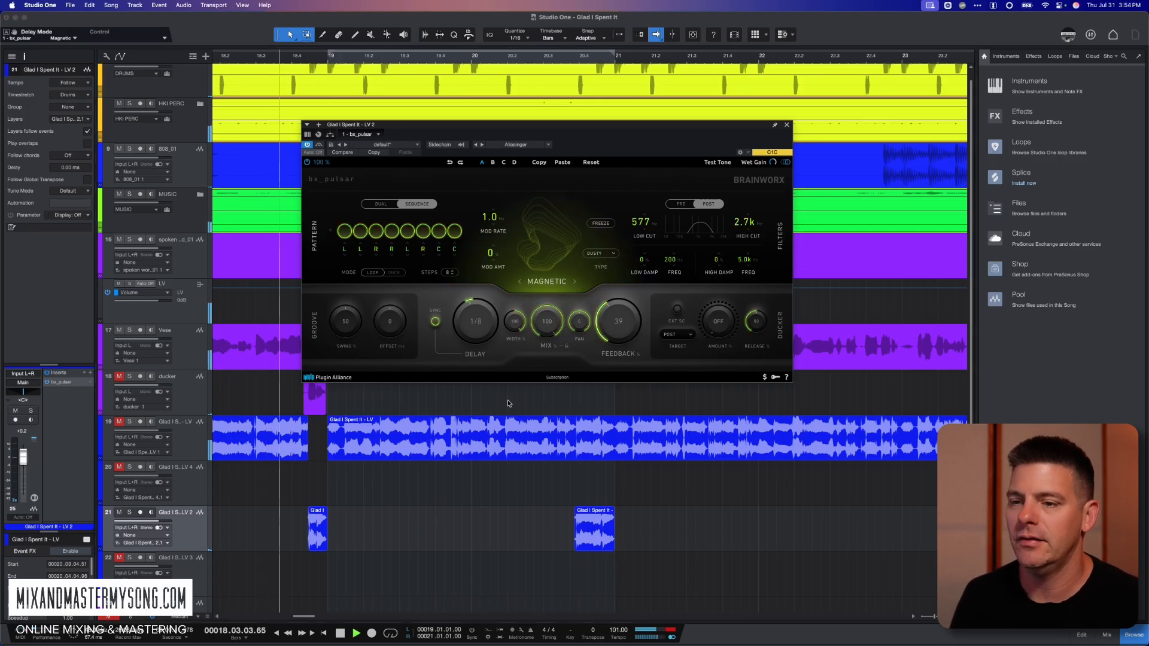
key("space")
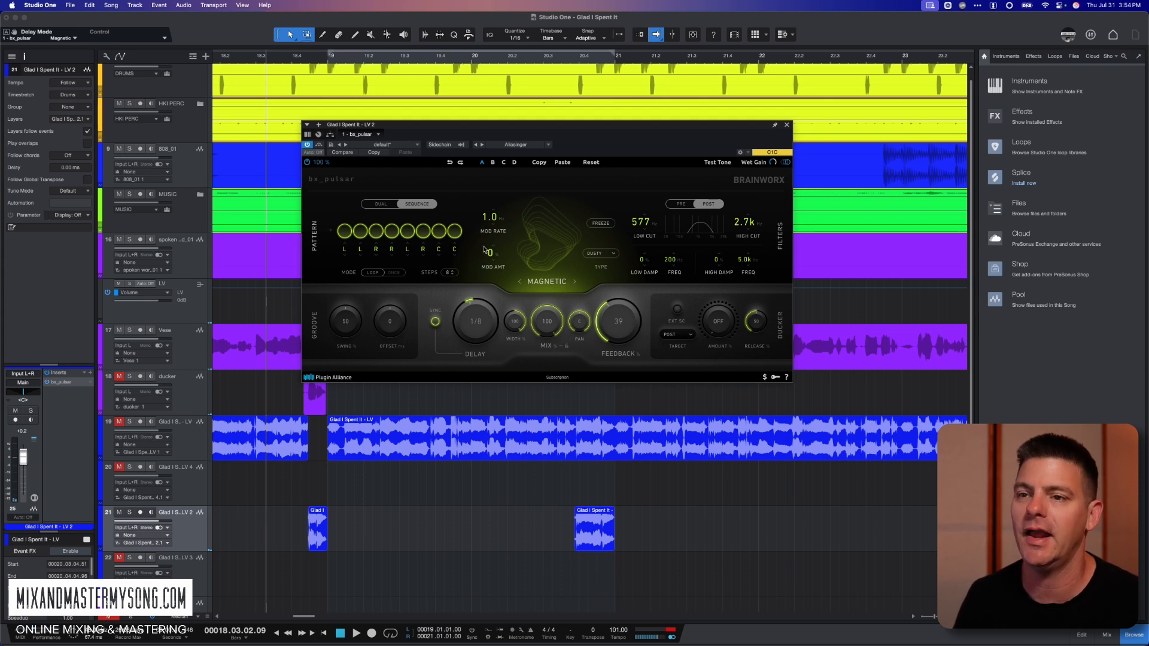
- Switch the LV 2 delay's pattern to Dual and mute the LV 2 track
left_click(393, 204)
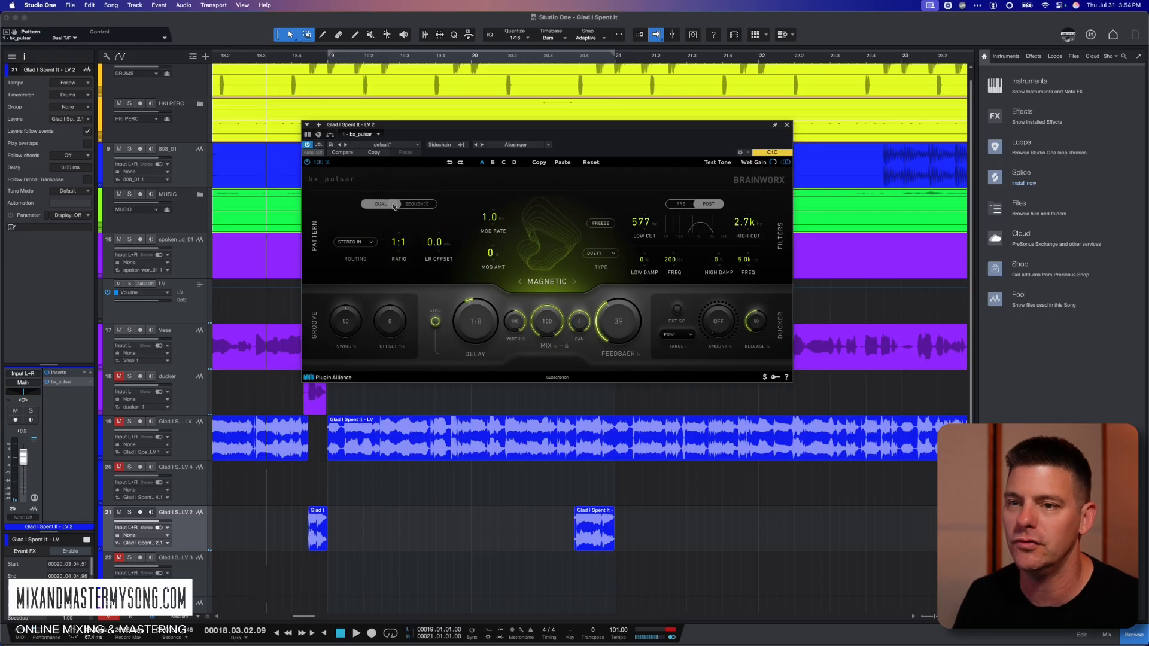
left_click(119, 512)
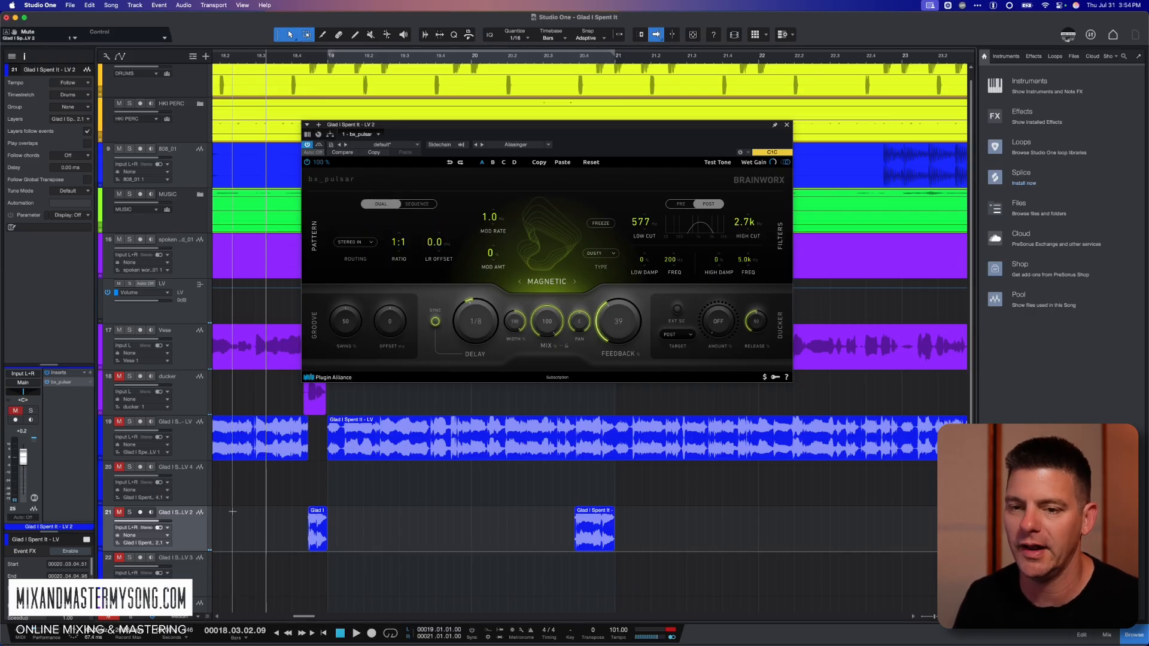
- Bring up the ducker track's bx_pulsar and mute the short Vese event just before bar 19 that matches the ducker clip
left_click(182, 392)
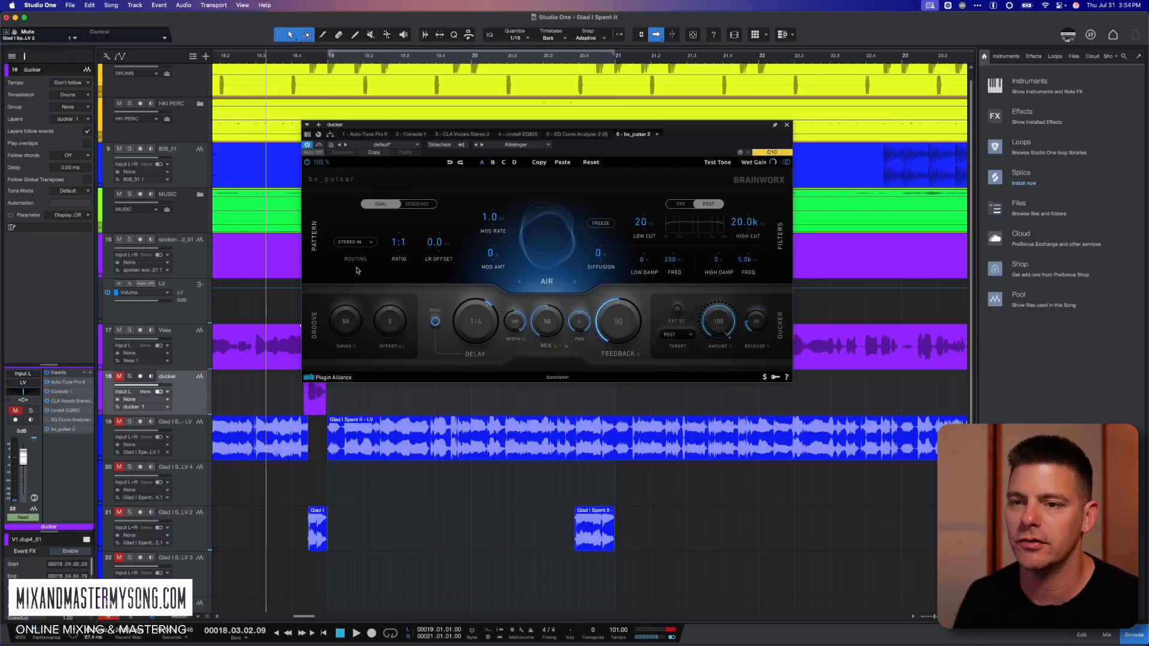
left_click_drag(388, 125, 547, 66)
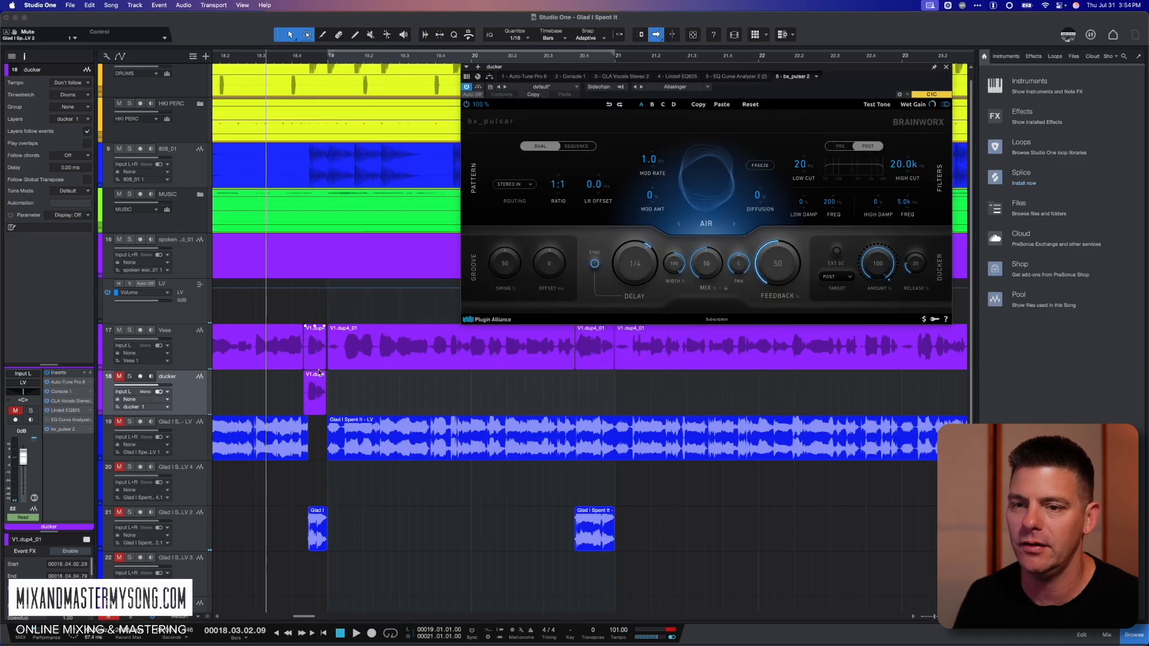
left_click(319, 366)
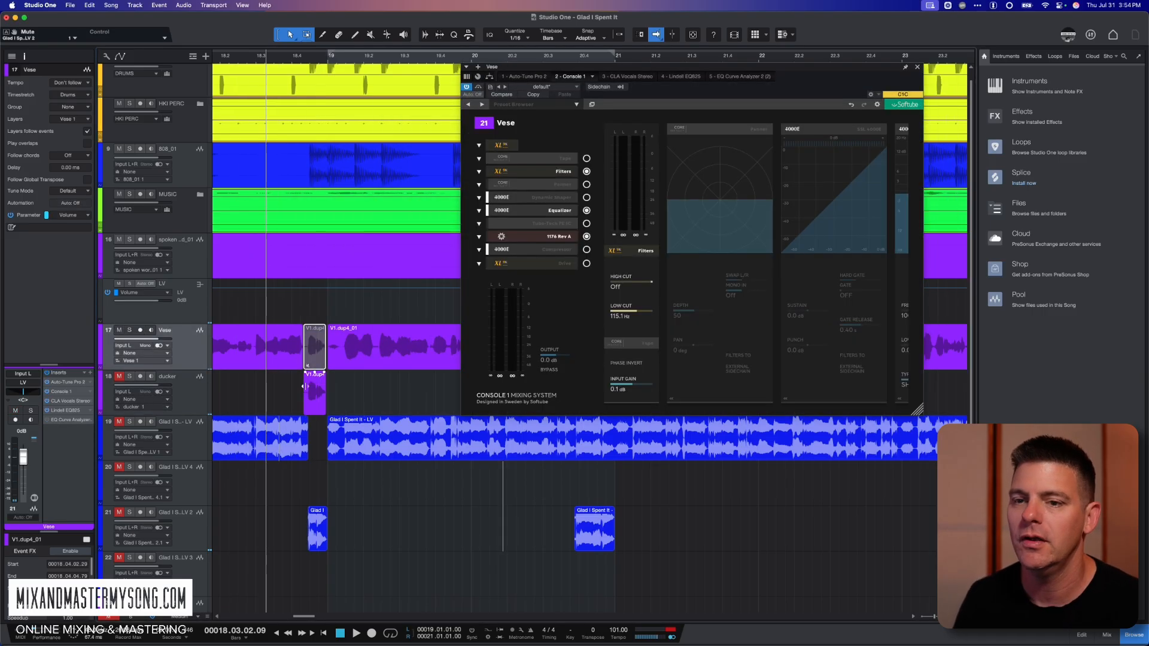
left_click(288, 383)
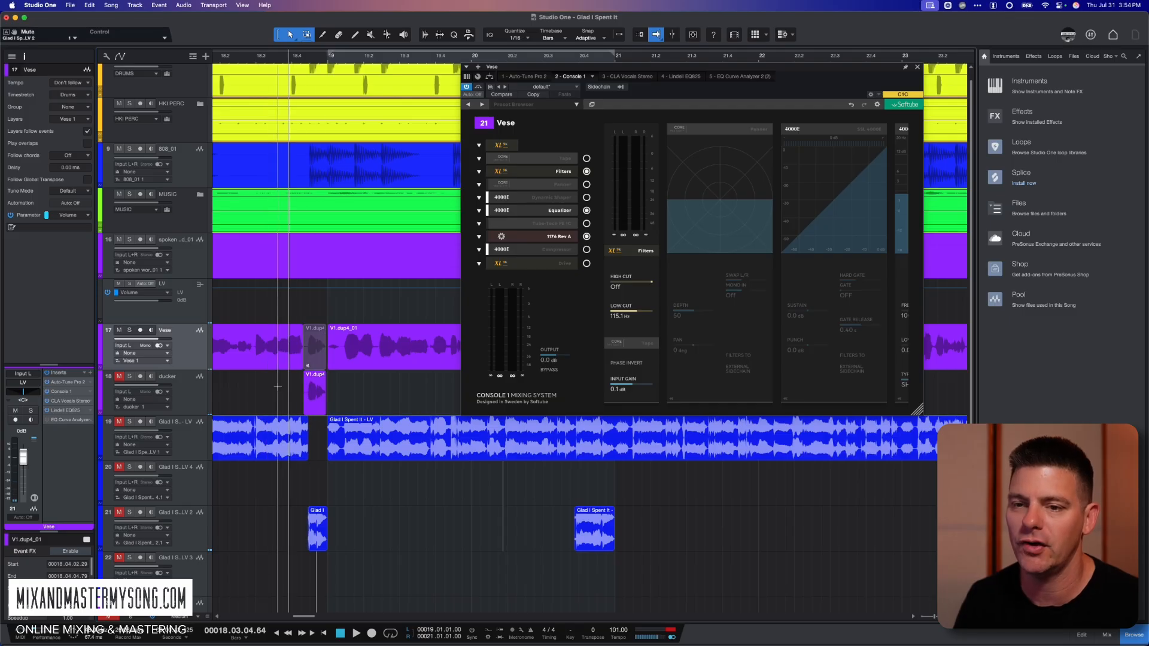
- Unmute the ducker track and play its delayed phrase in the mix from about bar 18, beat 3
left_click(184, 390)
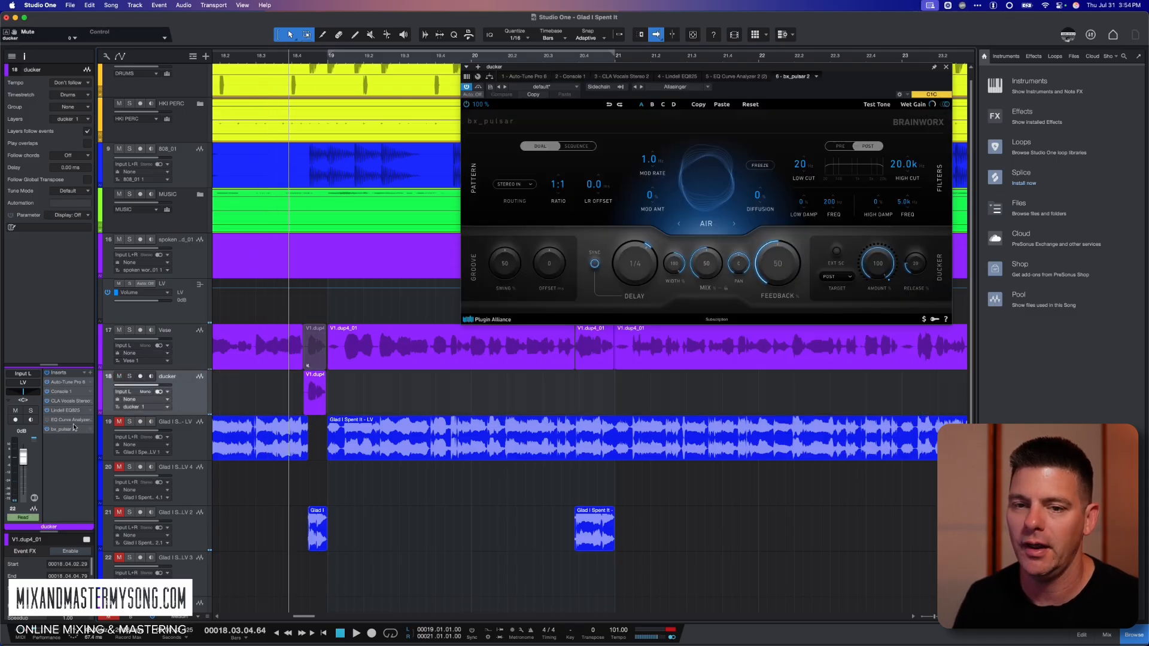
left_click_drag(791, 67, 561, 72)
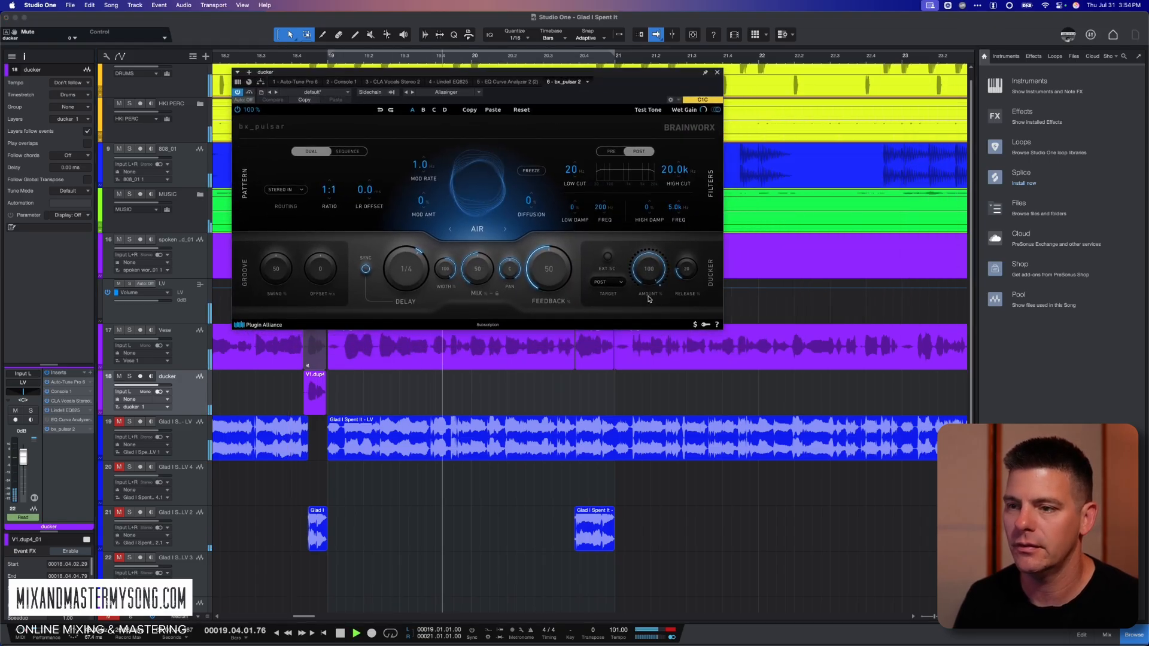
key("space")
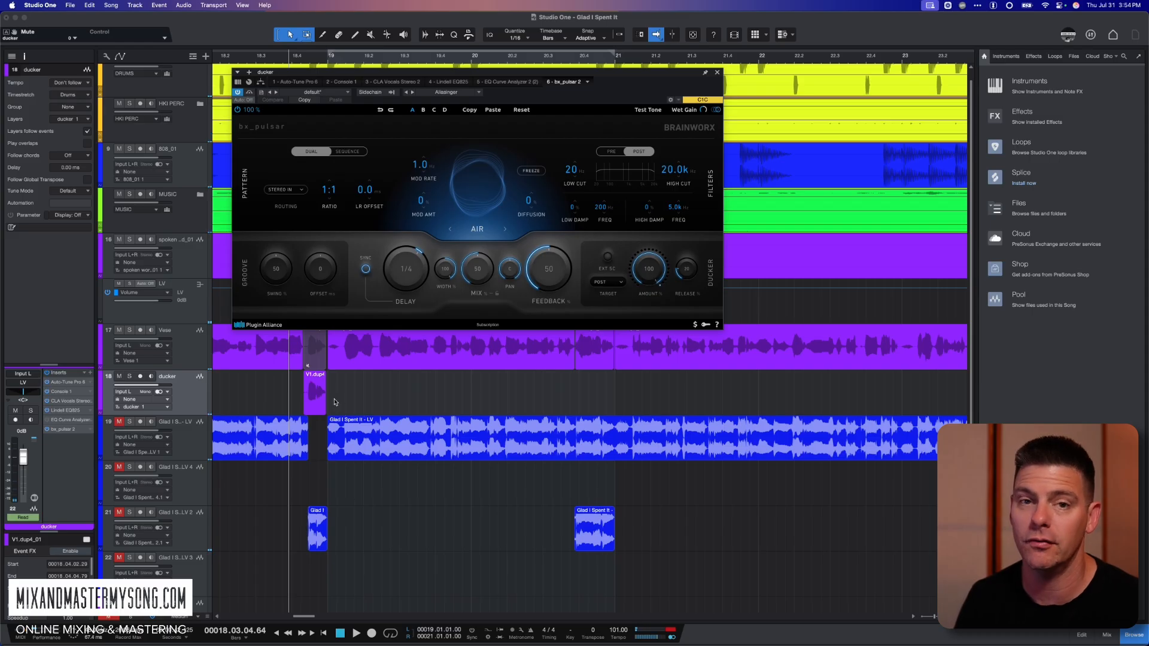
- Set the ducker track's delay time to 1/8 and audition the phrase from about bar 18, beat 2
left_click(252, 378)
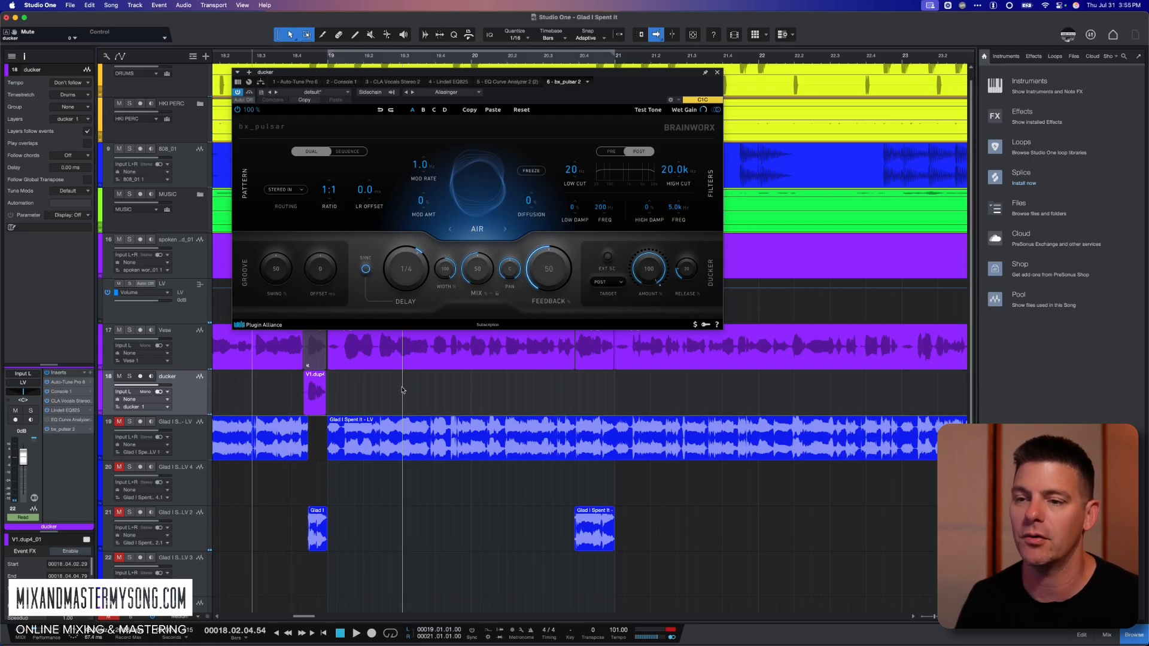
key("space")
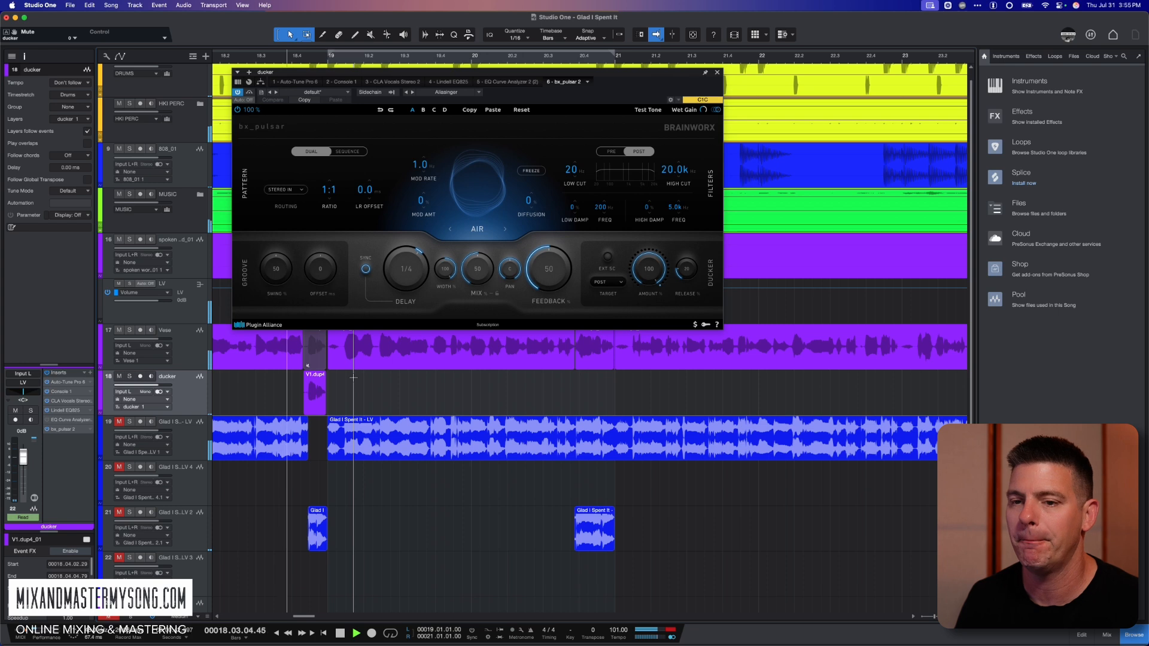
key("space")
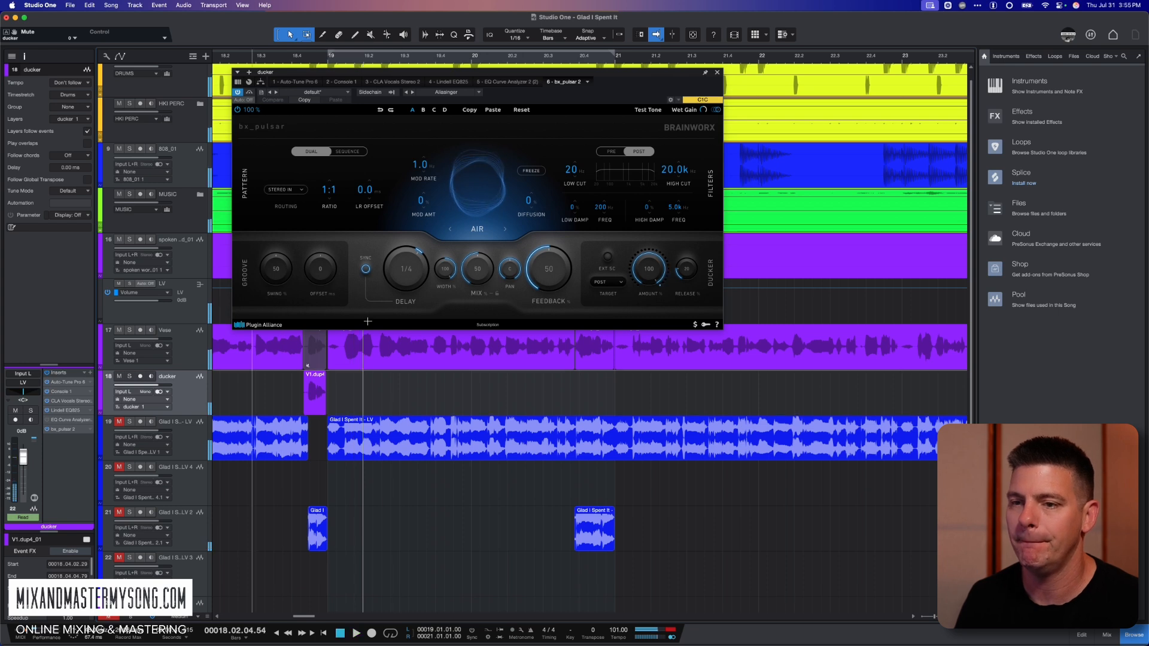
left_click(407, 277)
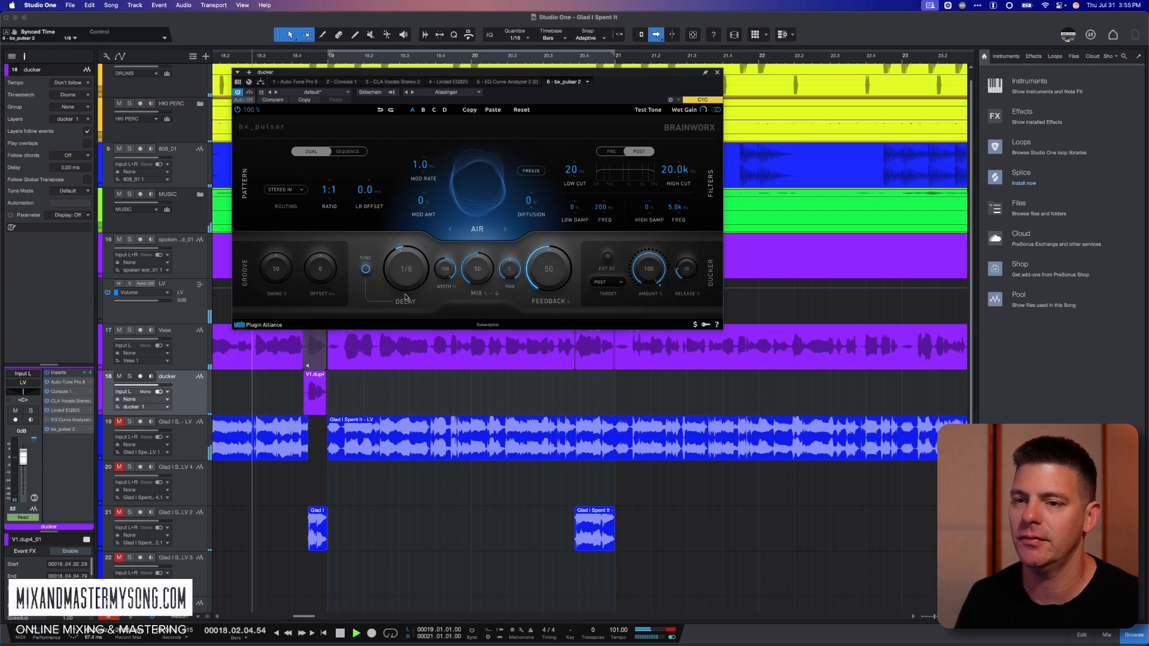
key("space")
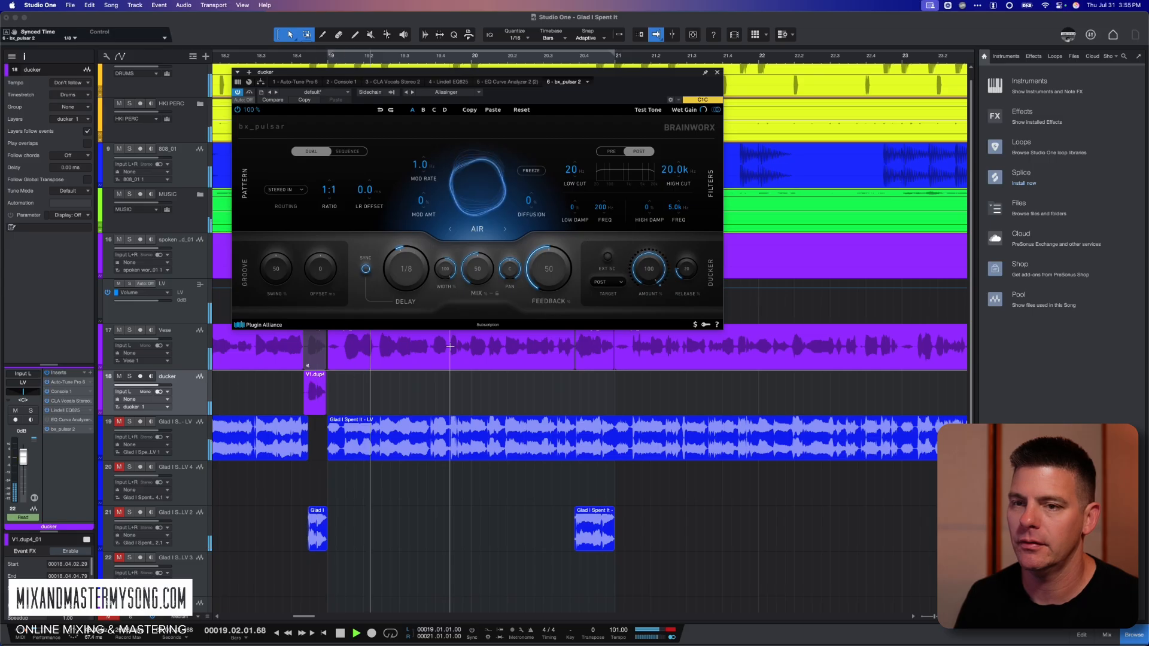
key("space")
- Try the Ping Pong routing on the ducker track's delay and audition it in the mix
left_click(285, 189)
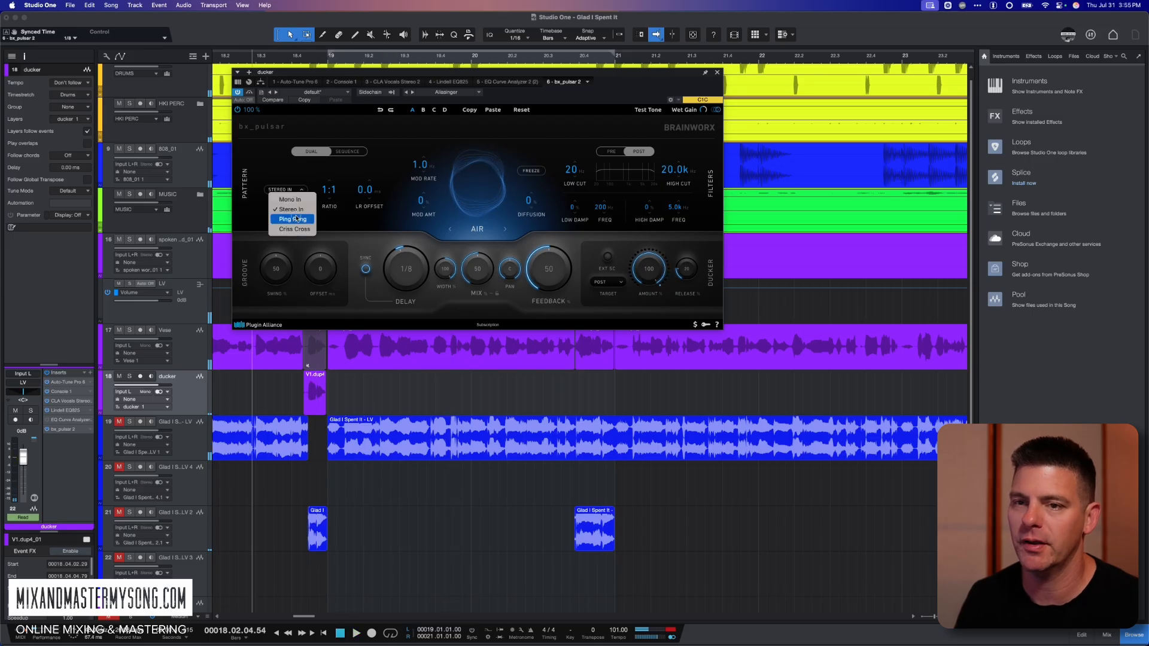
left_click(295, 219)
key("space")
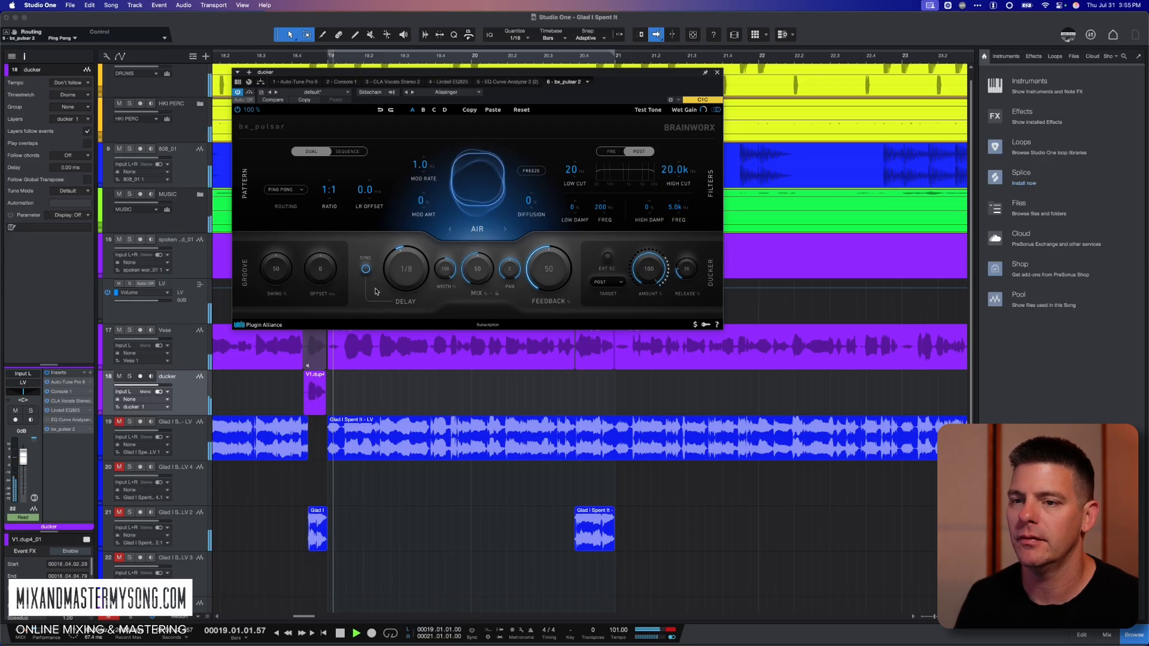
key("space")
- Set the ducker track's delay routing to Criss Cross and audition it in the mix
left_click(285, 190)
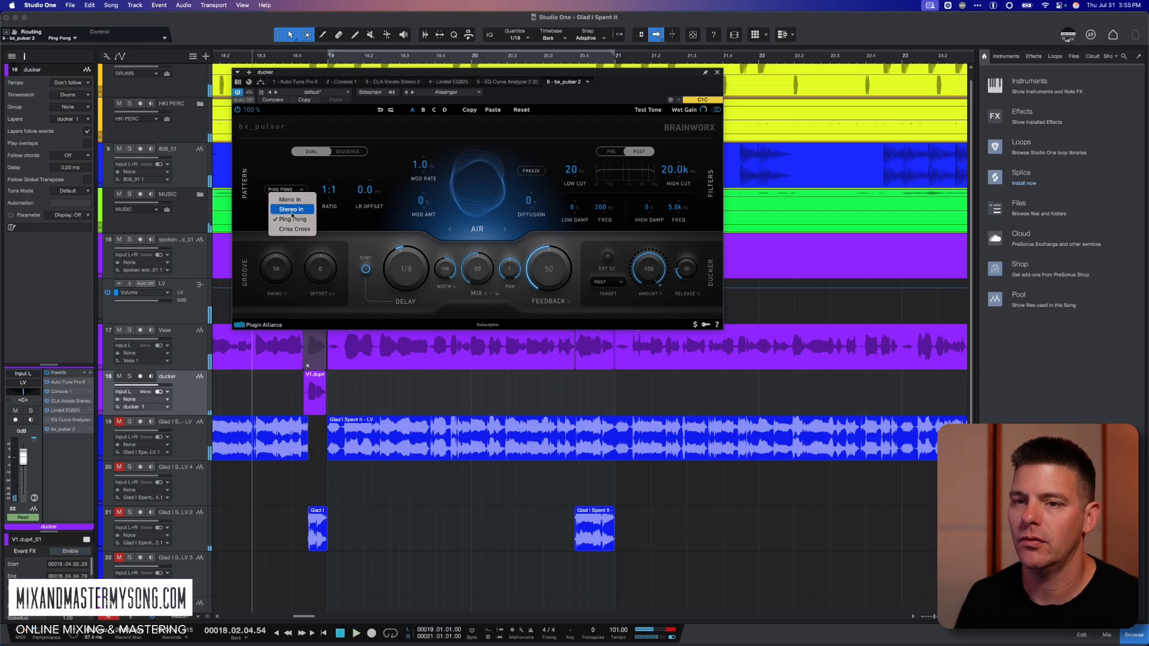
left_click(294, 230)
key("space")
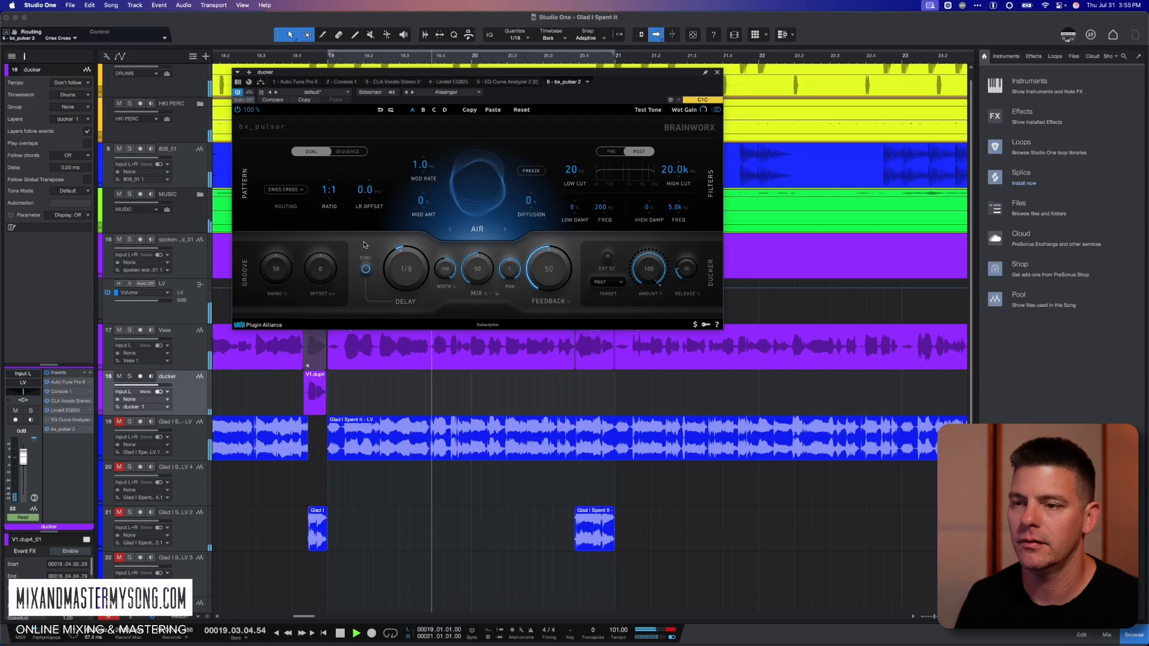
key("space")
- Lower the delay's ducker amount to 67% and audition the ducked repeats in the mix
key("space")
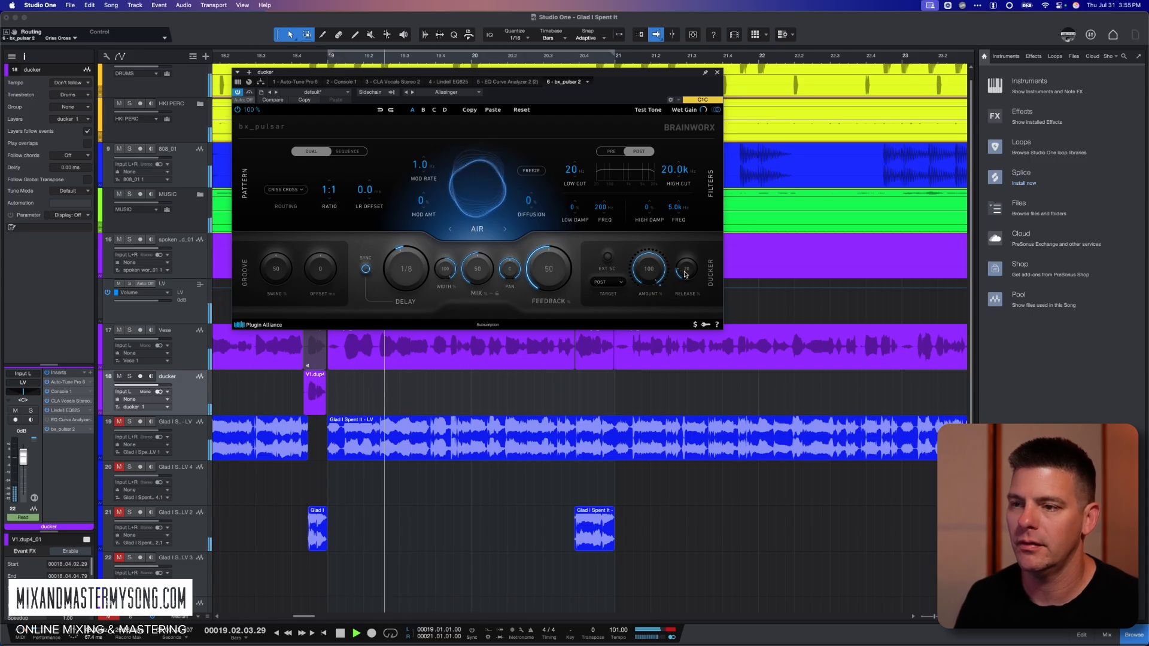
key("space")
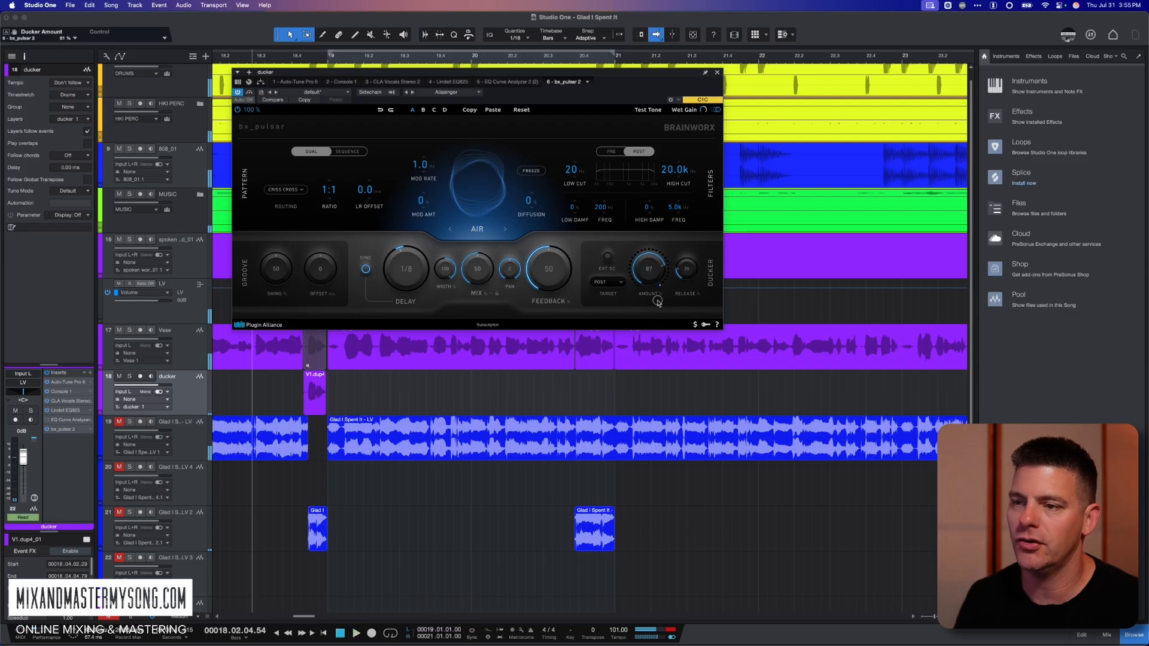
left_click_drag(657, 302, 657, 308)
key("space")
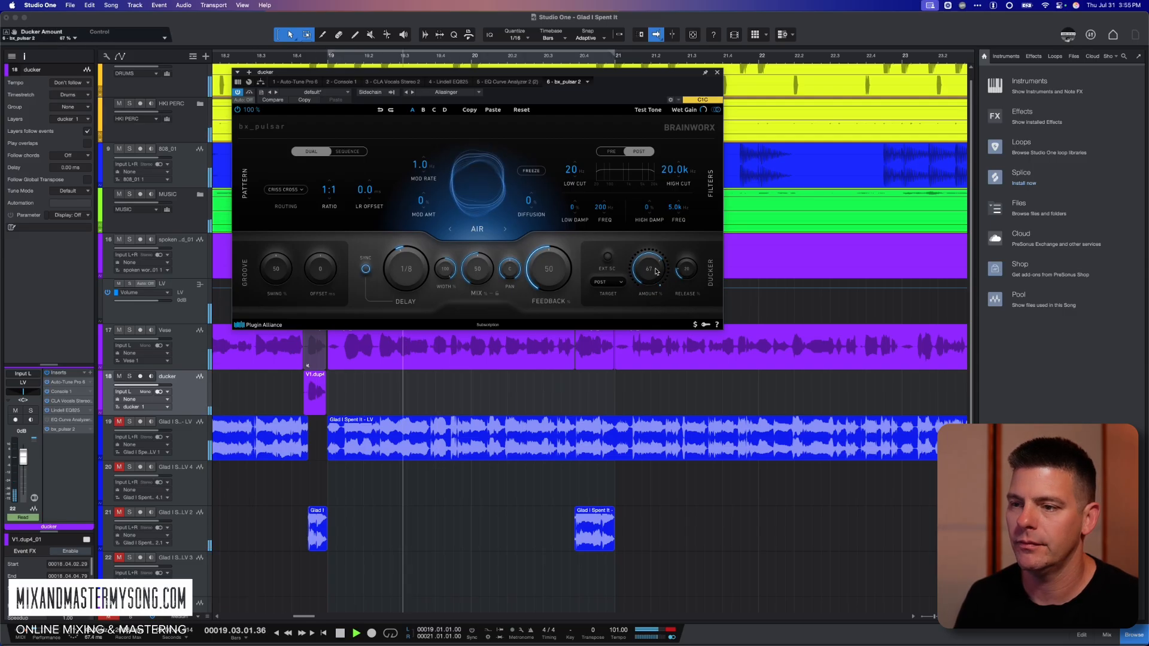
key("space")
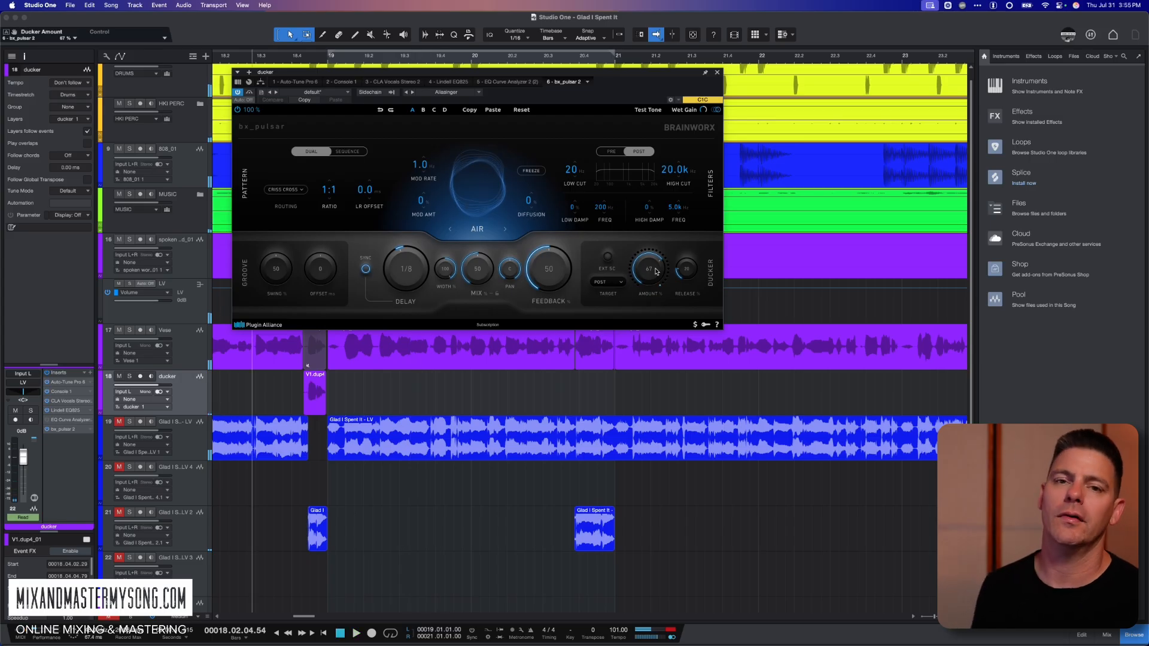